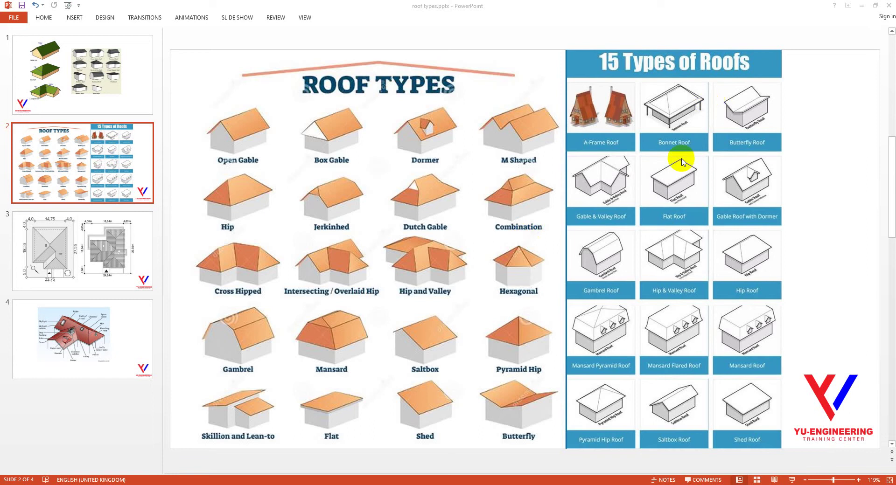
# Flip through roof-type slides 1 to 4, then return to the gable and hip roof slide.
pyautogui.click(63, 96)
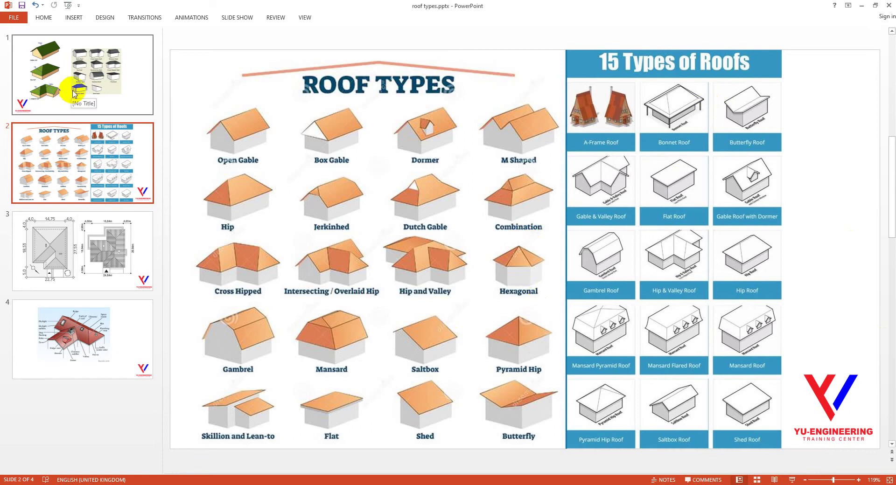
pyautogui.click(73, 93)
pyautogui.click(74, 154)
pyautogui.click(73, 88)
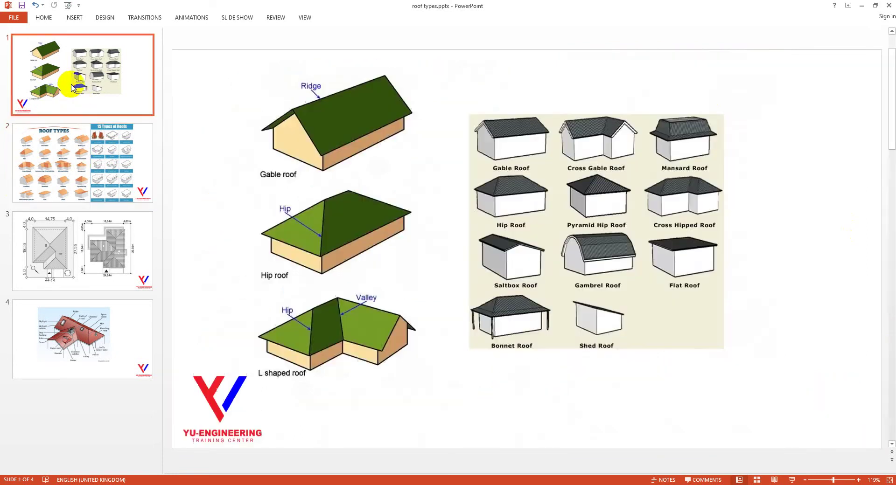
pyautogui.click(69, 160)
pyautogui.click(70, 230)
pyautogui.click(83, 322)
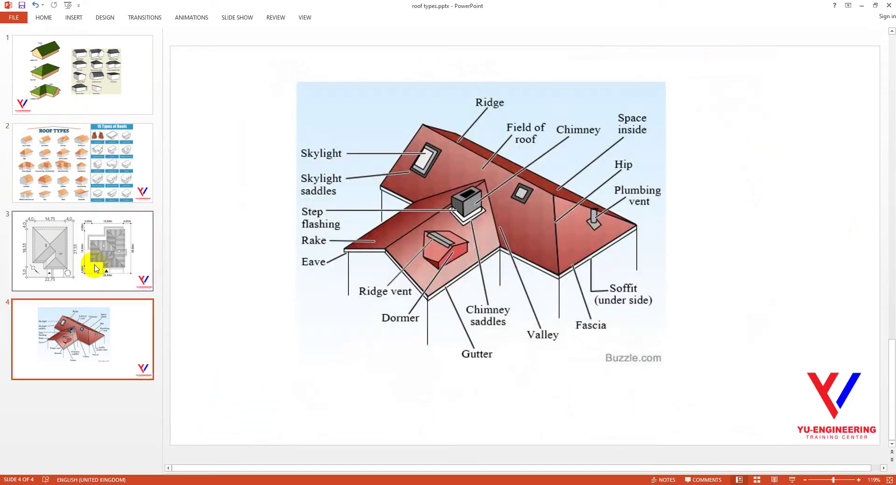
pyautogui.click(96, 268)
pyautogui.click(95, 136)
pyautogui.click(92, 105)
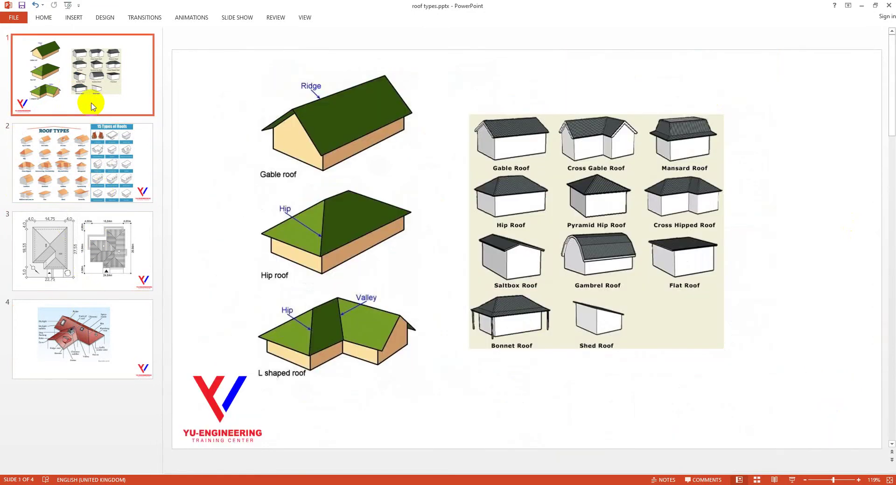
# Bring up the empty untitled SketchUp Pro 2021 model.
pyautogui.click(340, 143)
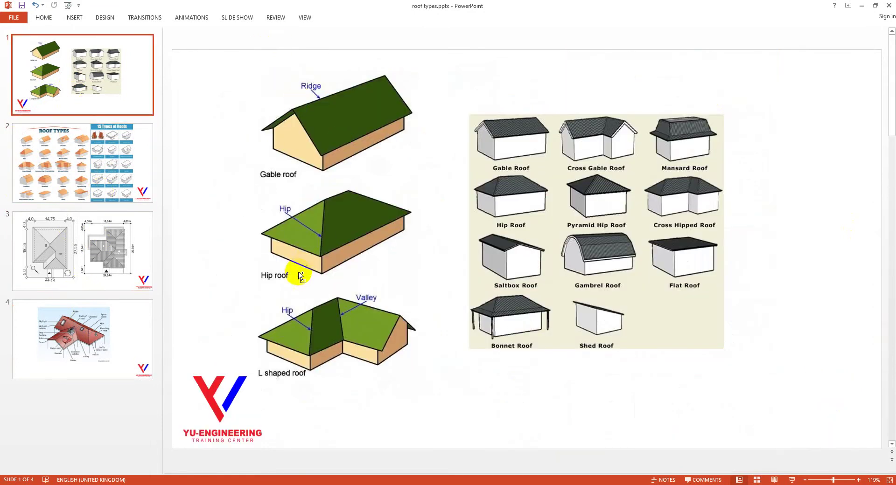
pyautogui.click(329, 122)
pyautogui.click(330, 356)
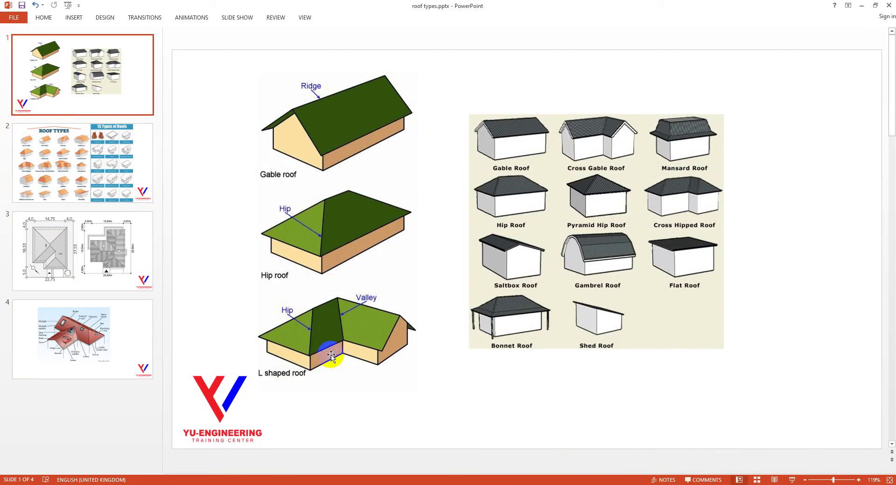
pyautogui.click(327, 309)
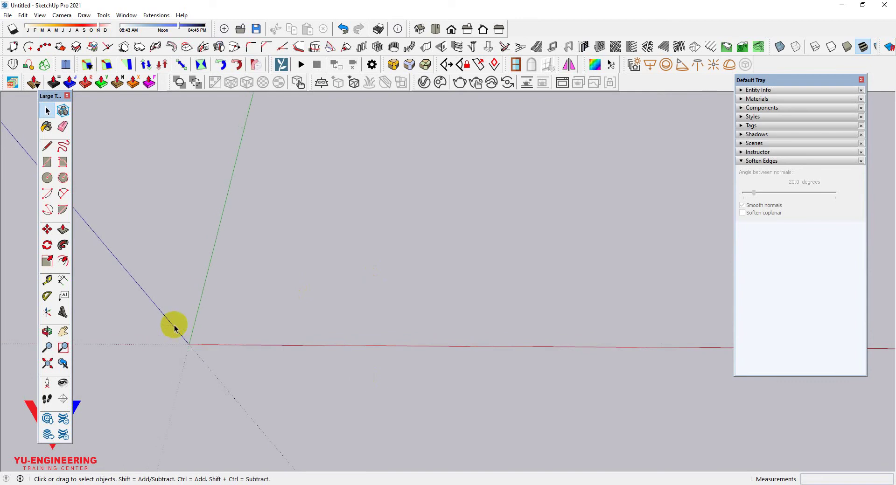
# Draw a 10' by 20' rectangle from the origin and push it up 5' into a box.
pyautogui.click(48, 167)
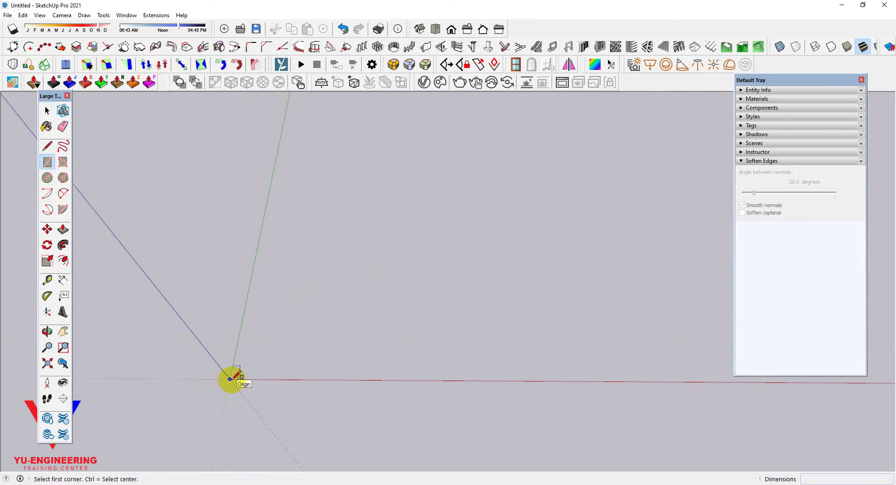
pyautogui.click(231, 379)
pyautogui.write("10',20'")
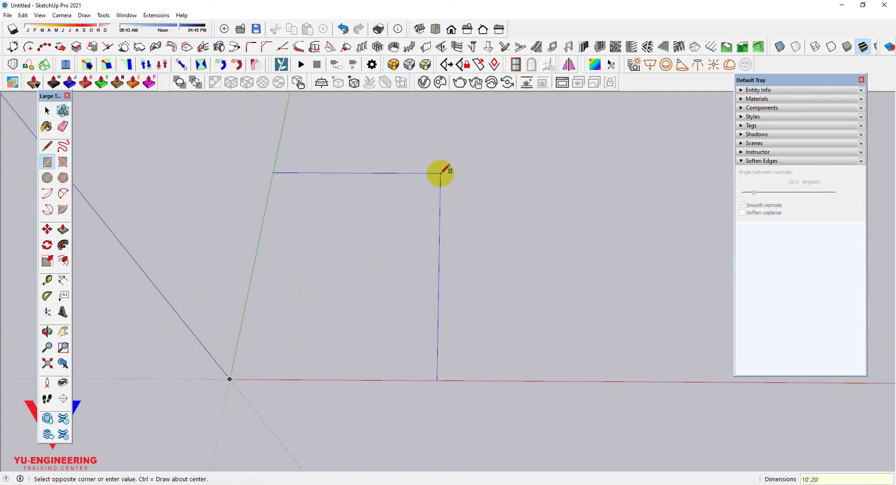
pyautogui.press('Return')
pyautogui.press('p')
pyautogui.moveTo(452, 232); pyautogui.dragTo(416, 236, button='middle')
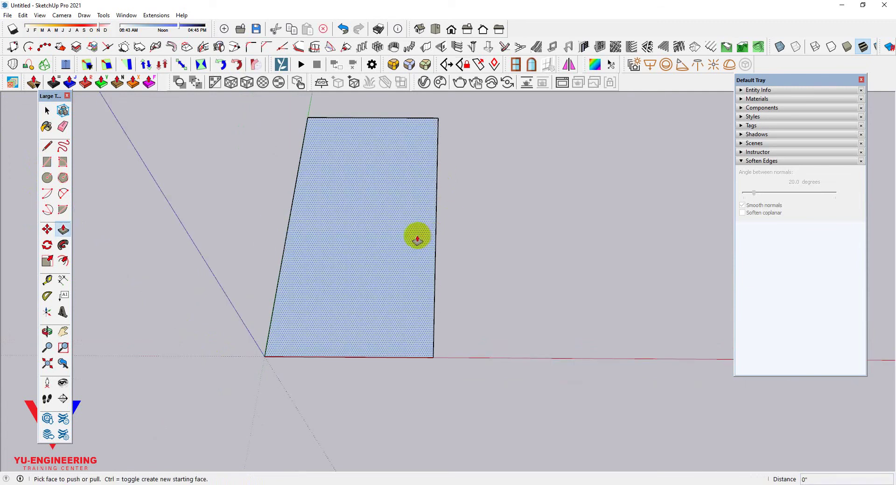
pyautogui.moveTo(416, 236); pyautogui.dragTo(416, 217)
pyautogui.write("5'")
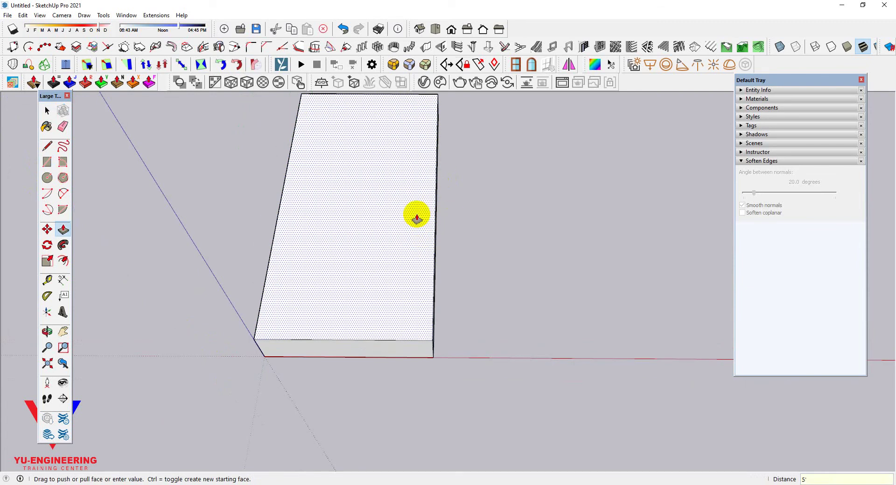
pyautogui.press('Return')
pyautogui.moveTo(414, 215); pyautogui.dragTo(290, 203, button='middle')
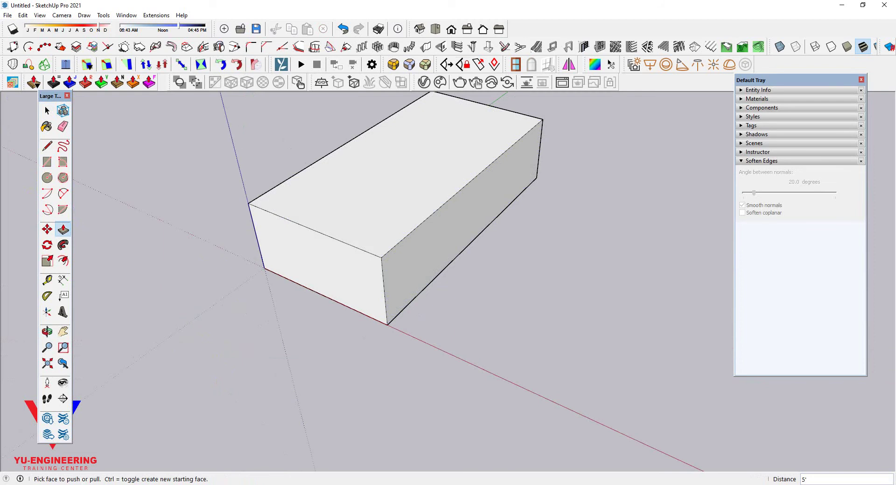
# Check the roof types presentation, then return to the box in SketchUp.
pyautogui.click(361, 447)
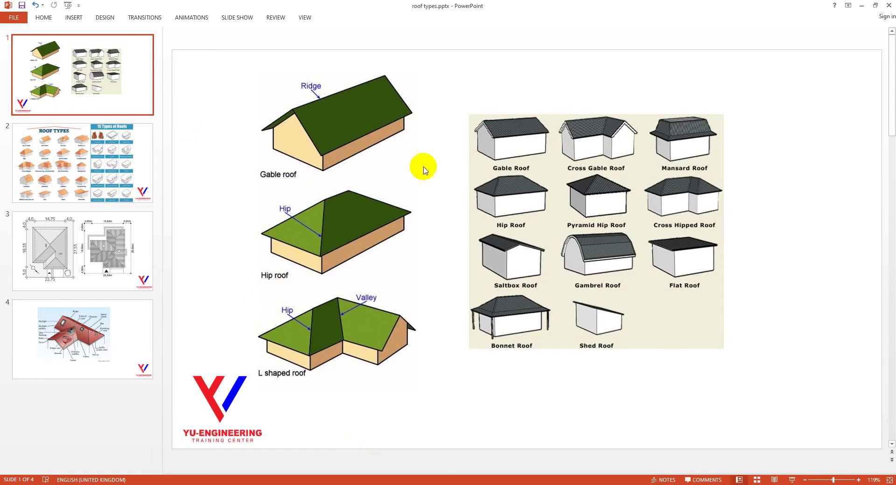
pyautogui.click(861, 5)
pyautogui.hotkey('ctrl', 'z')
pyautogui.hotkey('ctrl', 'z')
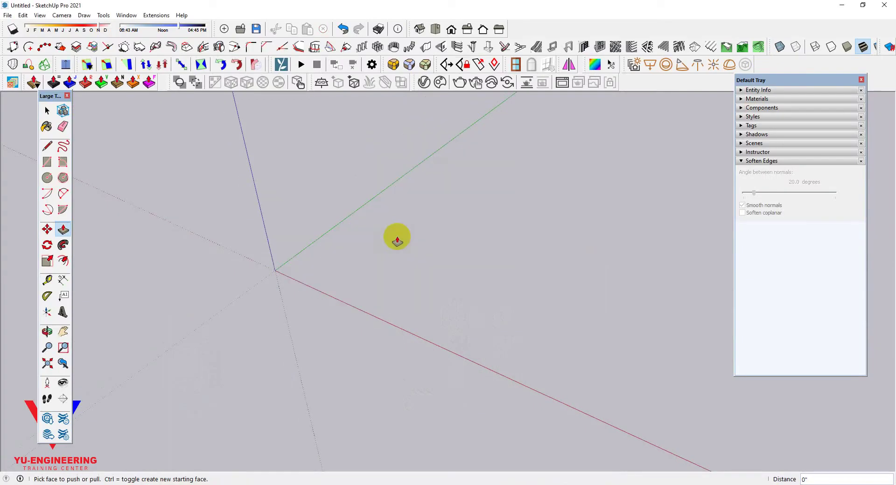
pyautogui.hotkey('ctrl', 'y')
# Select the box and copy it to the right along the red axis.
pyautogui.press('o')
pyautogui.hotkey('ctrl', 'a')
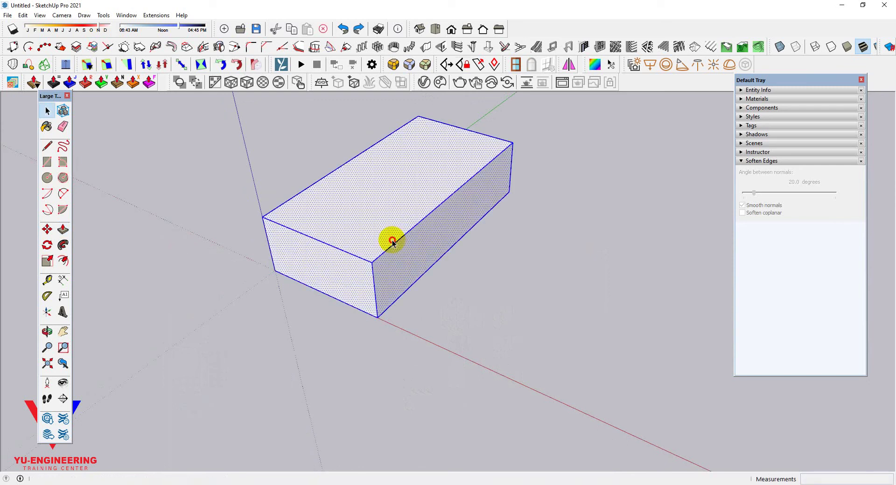
pyautogui.moveTo(393, 246)
pyautogui.mouseDown()
pyautogui.moveTo(413, 291)
pyautogui.moveTo(260, 318)
pyautogui.mouseUp()
pyautogui.press('m')
pyautogui.click(283, 324)
pyautogui.press('ctrl')
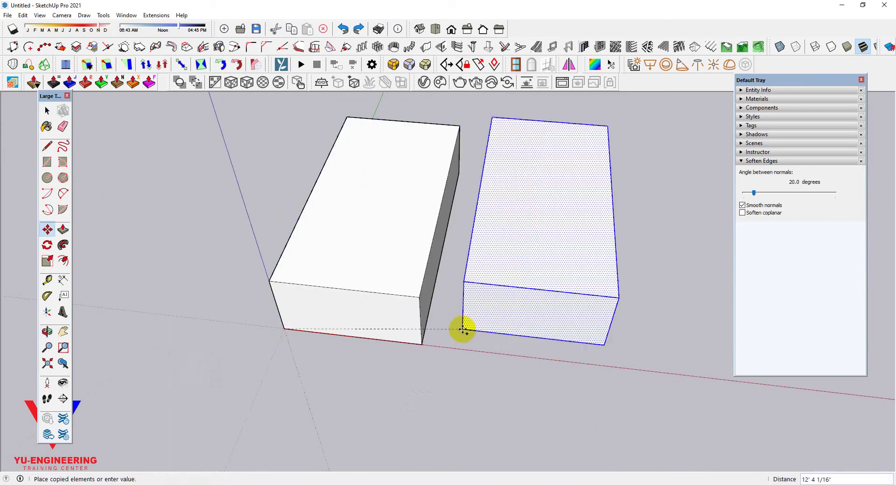
pyautogui.click(492, 350)
pyautogui.scroll(-1, 231, 274)
pyautogui.scroll(2, 526, 386)
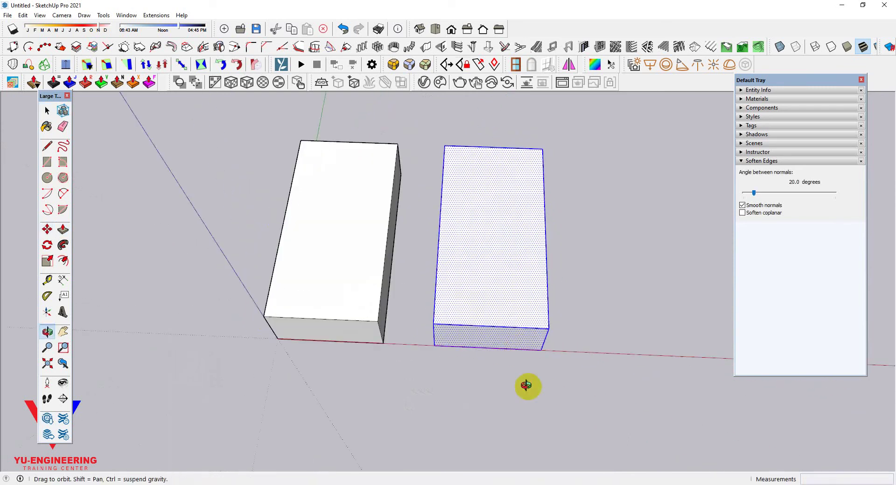
pyautogui.scroll(3, 343, 258)
pyautogui.scroll(3, 233, 258)
pyautogui.moveTo(420, 314)
pyautogui.mouseDown(button='middle')
pyautogui.moveTo(423, 278)
pyautogui.moveTo(414, 313)
pyautogui.mouseUp(button='middle')
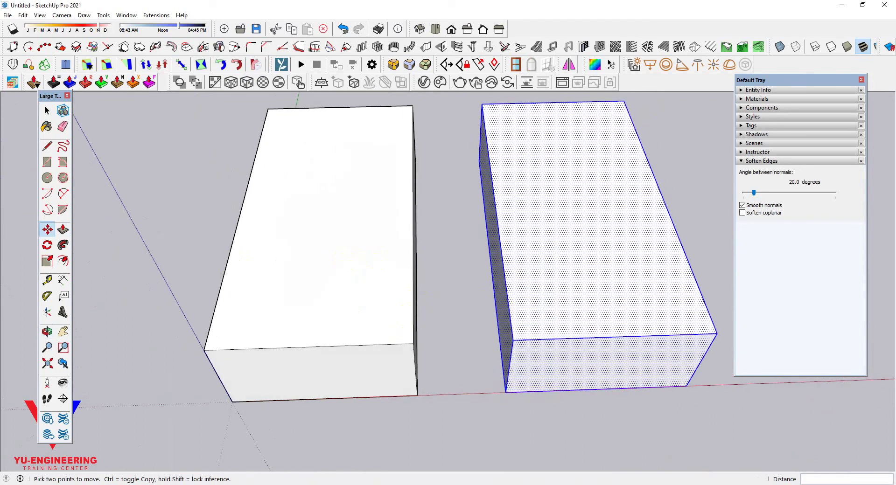
# Review the roof types presentation again and return to the two boxes.
pyautogui.click(359, 458)
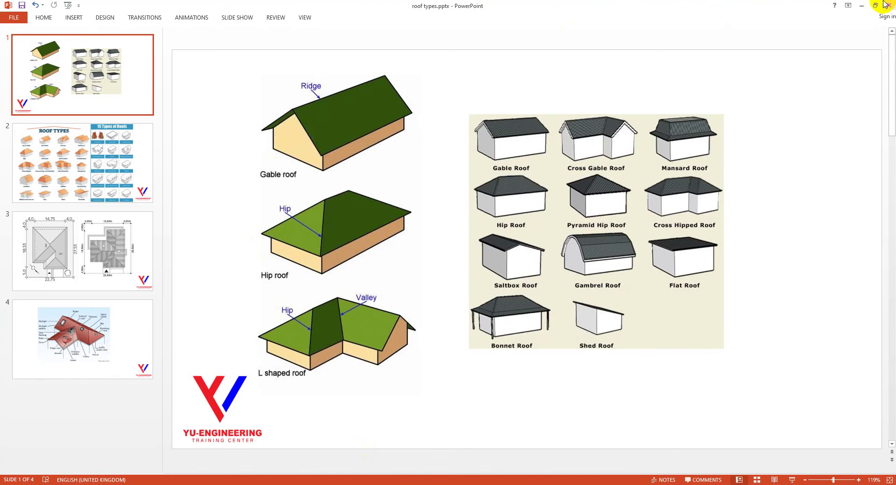
pyautogui.click(862, 5)
pyautogui.scroll(3, 206, 411)
pyautogui.scroll(1, 206, 411)
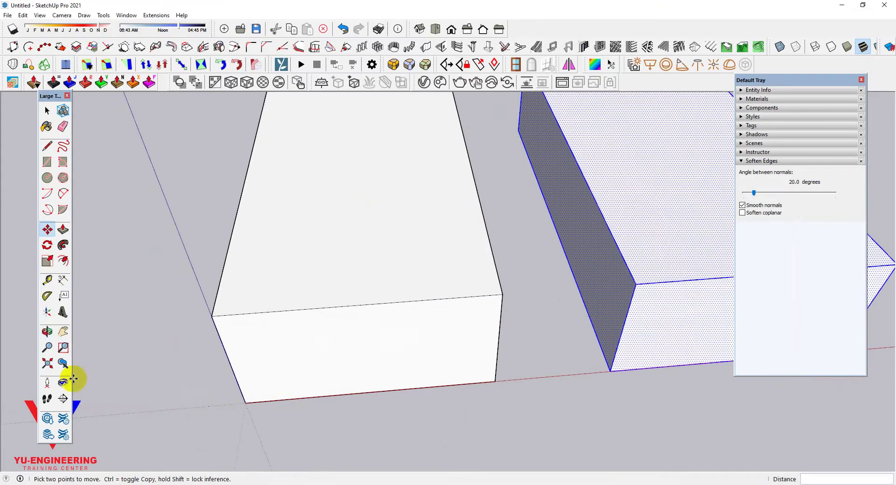
# Draw a 3' vertical line up from the midpoint of the box's near top edge.
pyautogui.click(47, 146)
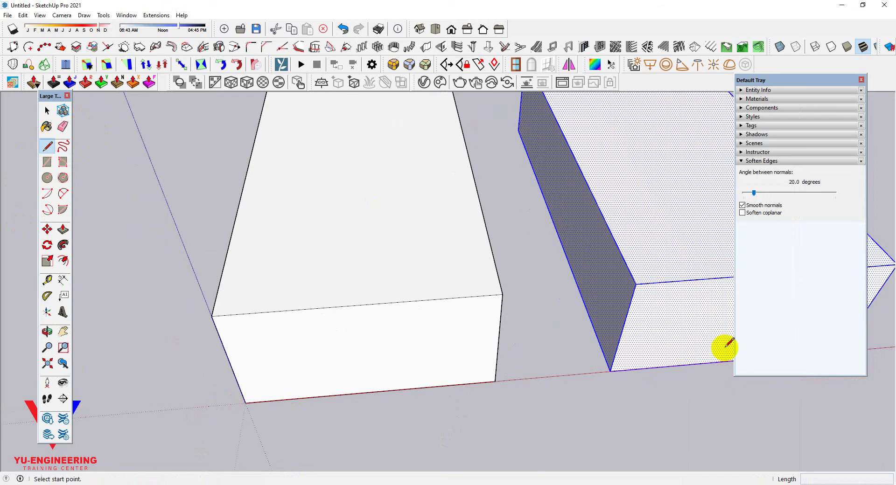
pyautogui.scroll(-1, 294, 320)
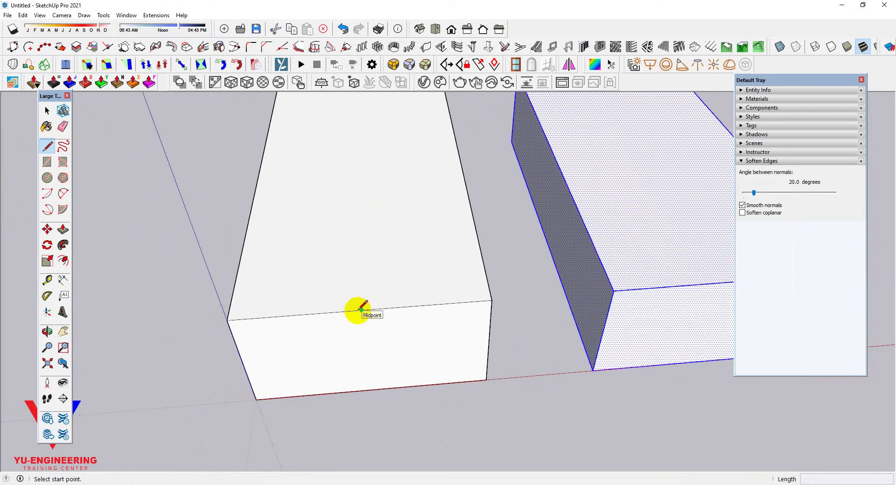
pyautogui.moveTo(362, 309); pyautogui.dragTo(394, 286, button='middle')
pyautogui.scroll(2, 386, 296)
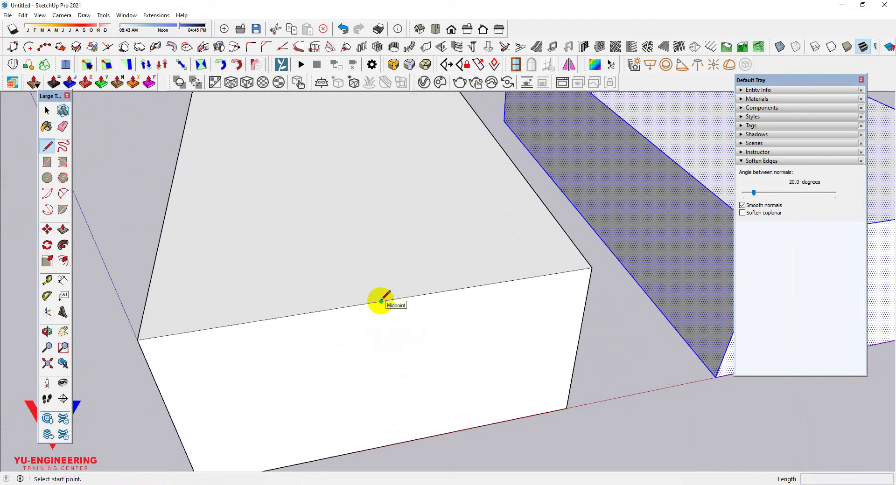
pyautogui.click(382, 301)
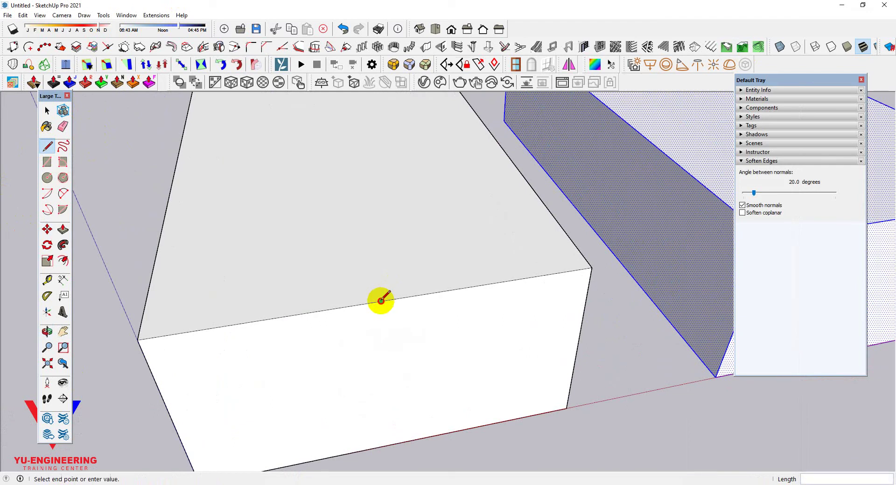
pyautogui.scroll(-1, 381, 301)
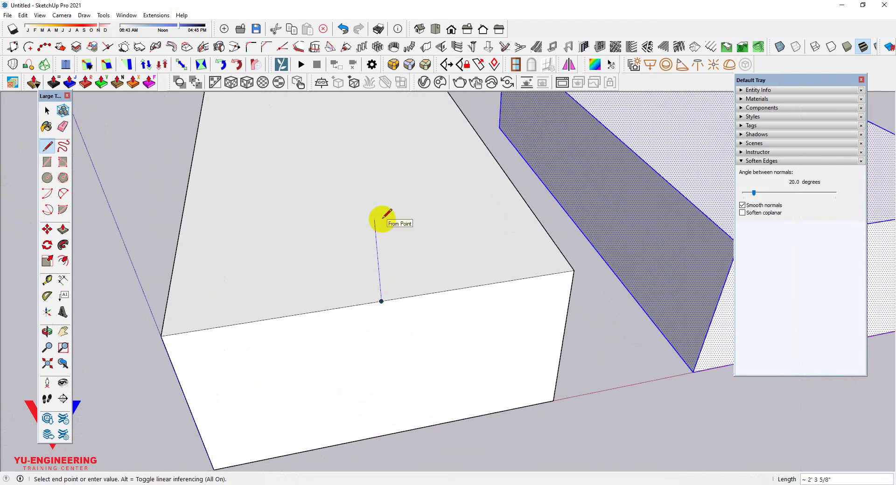
pyautogui.write("3'")
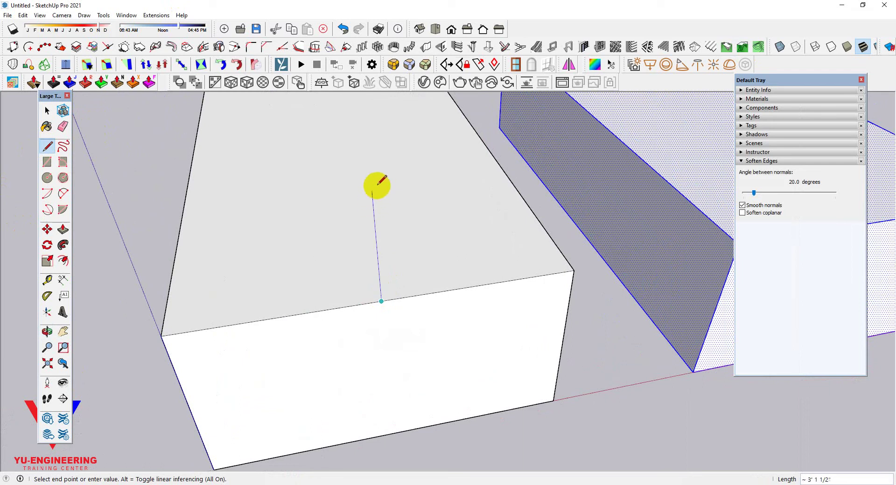
pyautogui.write("3'")
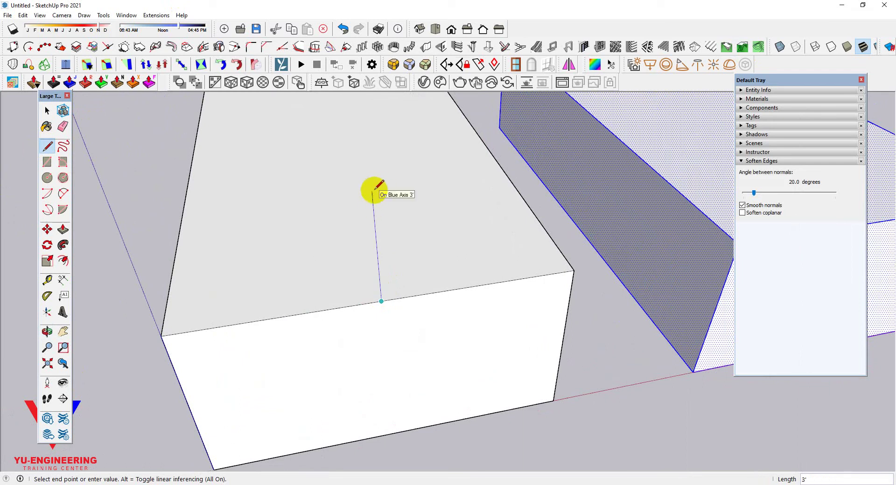
pyautogui.press('Return')
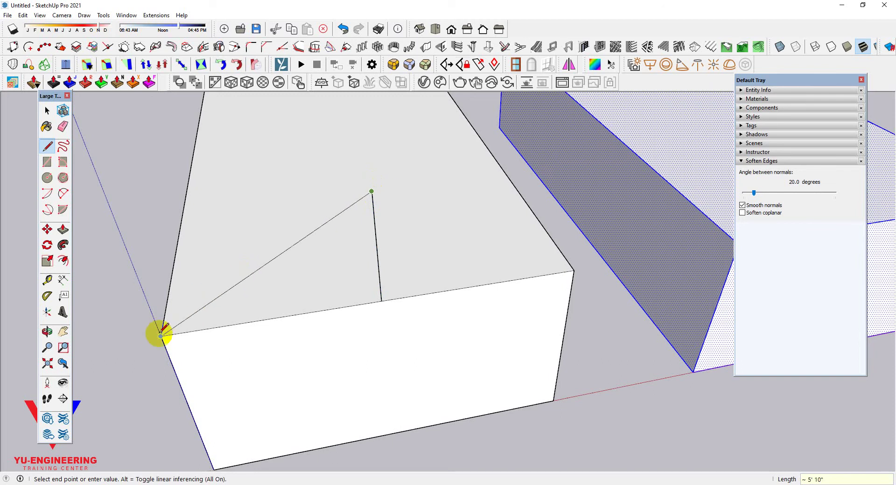
# Connect the apex to both top corners and erase the vertical guide line.
pyautogui.click(161, 336)
pyautogui.click(371, 191)
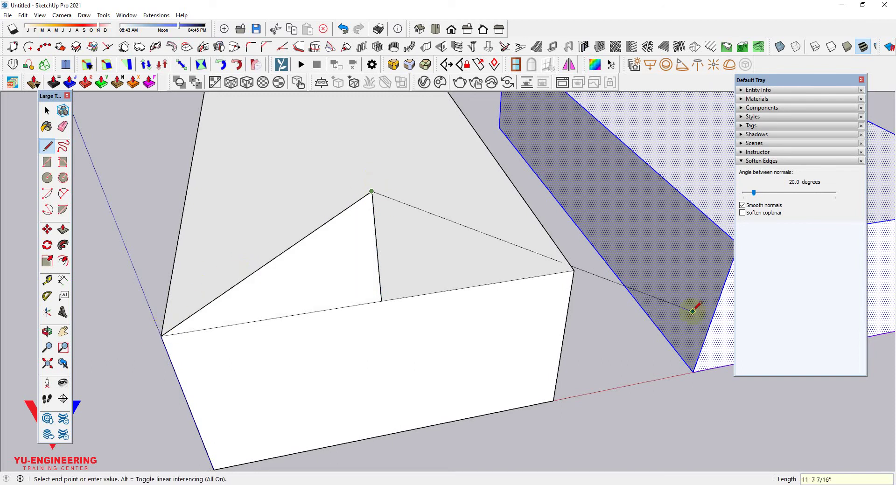
pyautogui.click(573, 271)
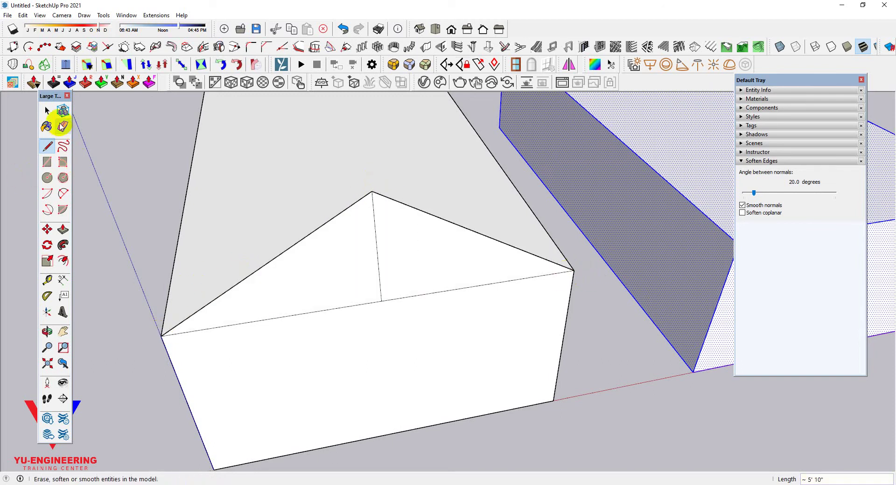
pyautogui.click(62, 126)
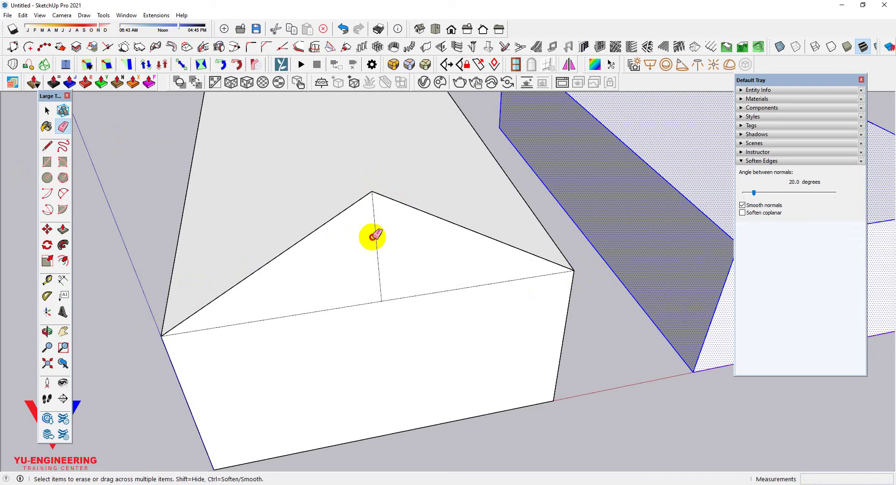
pyautogui.click(375, 227)
# Offset the sloped gable edges outward by 3.
pyautogui.moveTo(400, 293)
pyautogui.mouseDown(button='middle')
pyautogui.moveTo(352, 294)
pyautogui.moveTo(408, 233)
pyautogui.mouseUp(button='middle')
pyautogui.press('space')
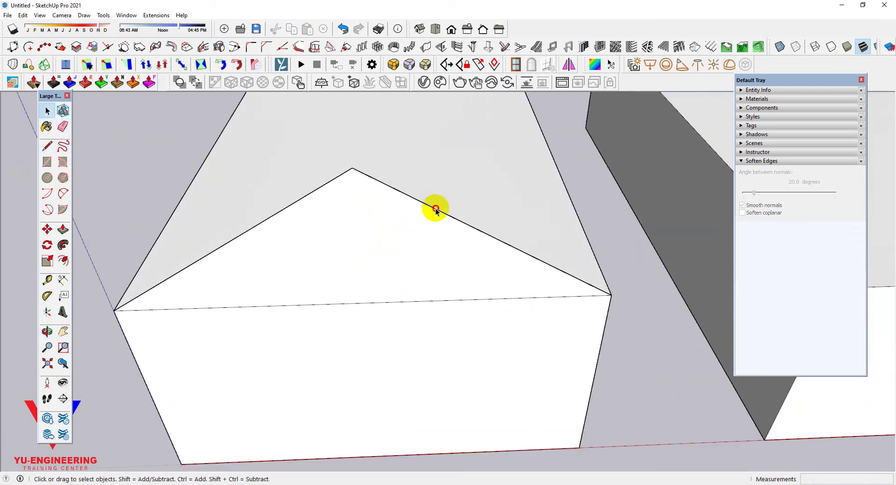
pyautogui.click(435, 210)
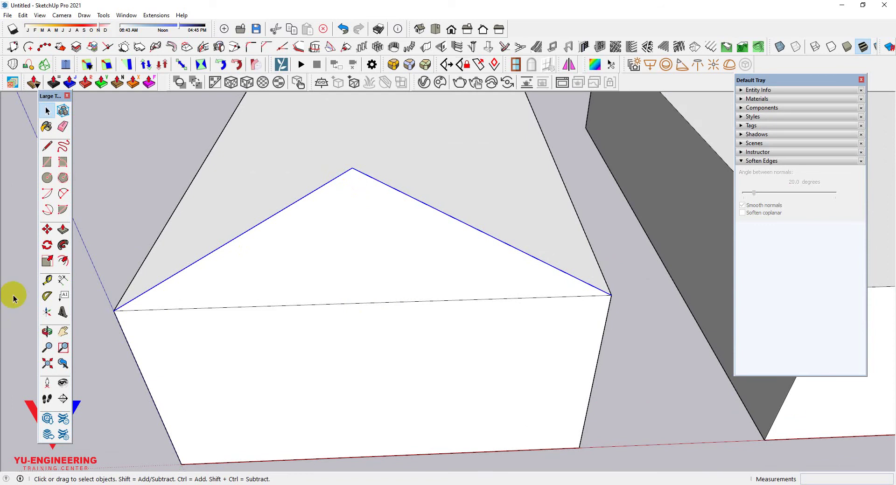
pyautogui.click(63, 263)
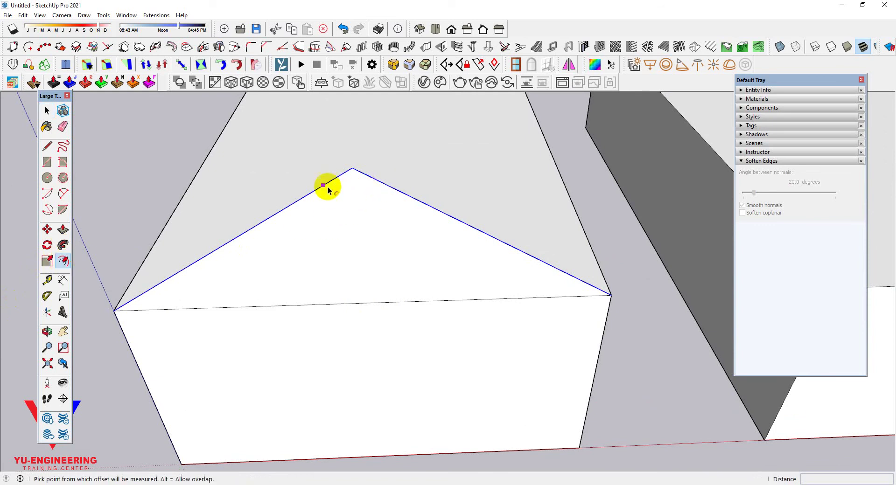
pyautogui.click(375, 180)
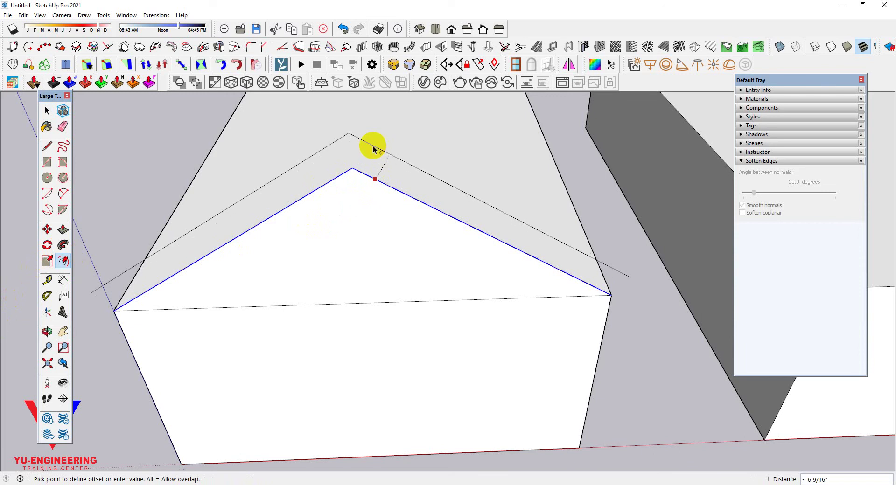
pyautogui.press('Return')
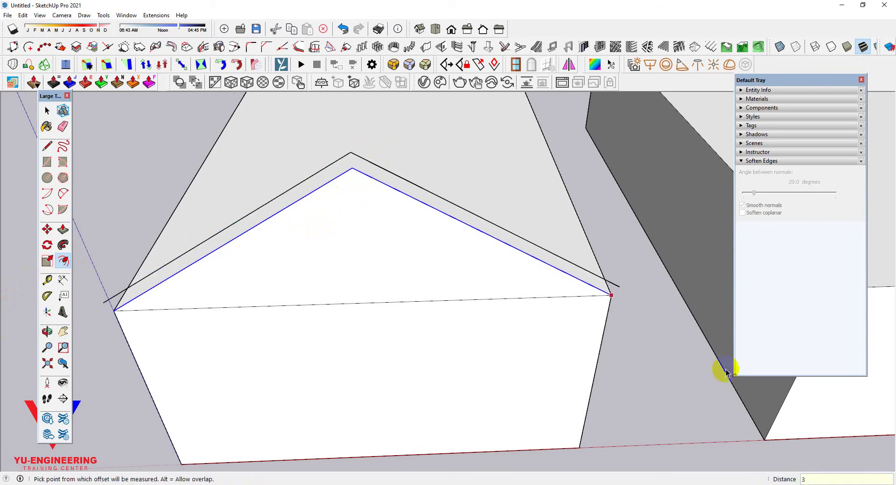
pyautogui.scroll(2, 654, 331)
# Start a line at the right offset corner to close the roof strip.
pyautogui.press('l')
pyautogui.click(593, 280)
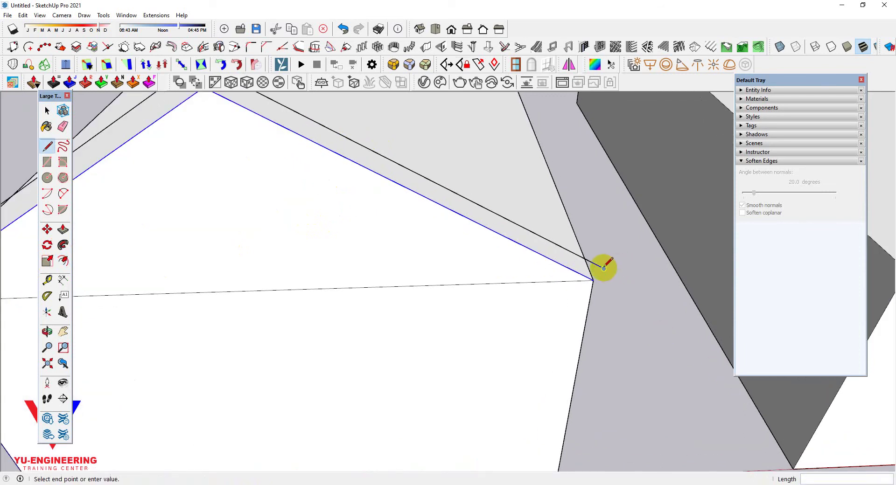
pyautogui.scroll(-2, 600, 320)
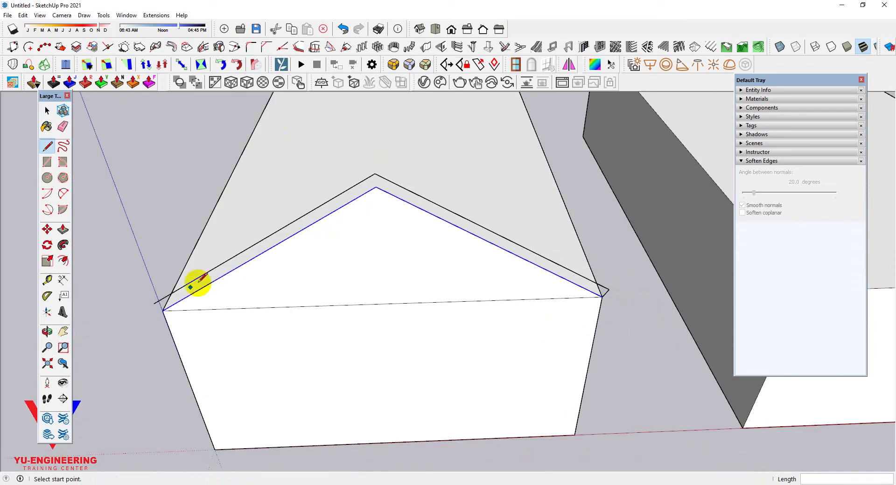
pyautogui.scroll(2, 161, 308)
# Close the strip at the left corner, then erase and restore the diagonal on the gable face.
pyautogui.click(162, 309)
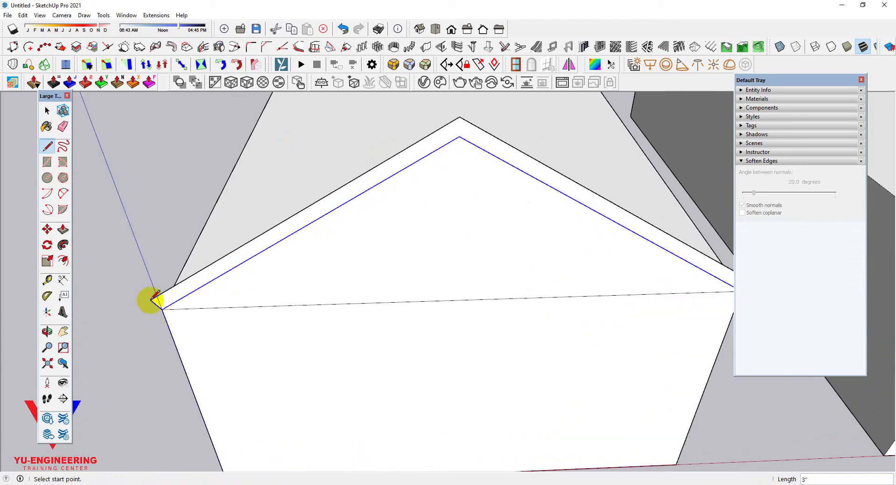
pyautogui.moveTo(301, 376); pyautogui.dragTo(211, 357, button='middle')
pyautogui.press('e')
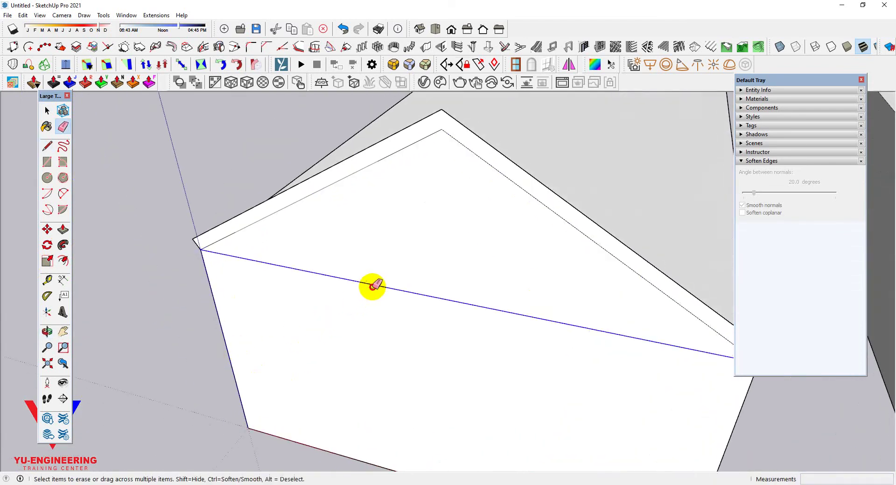
pyautogui.click(371, 285)
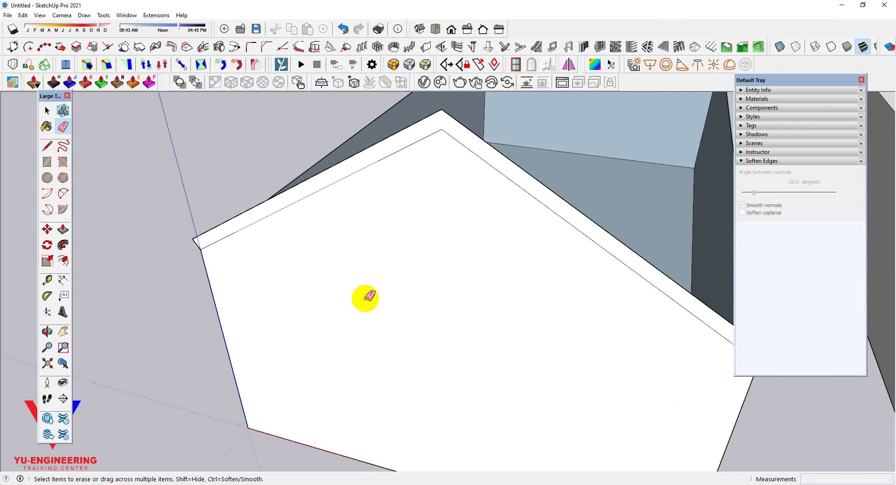
pyautogui.hotkey('ctrl', 'z')
# Push/Pull the thin roof-edge strip 20' along the length of the house.
pyautogui.moveTo(380, 296)
pyautogui.mouseDown(button='middle')
pyautogui.moveTo(306, 292)
pyautogui.moveTo(376, 306)
pyautogui.mouseUp(button='middle')
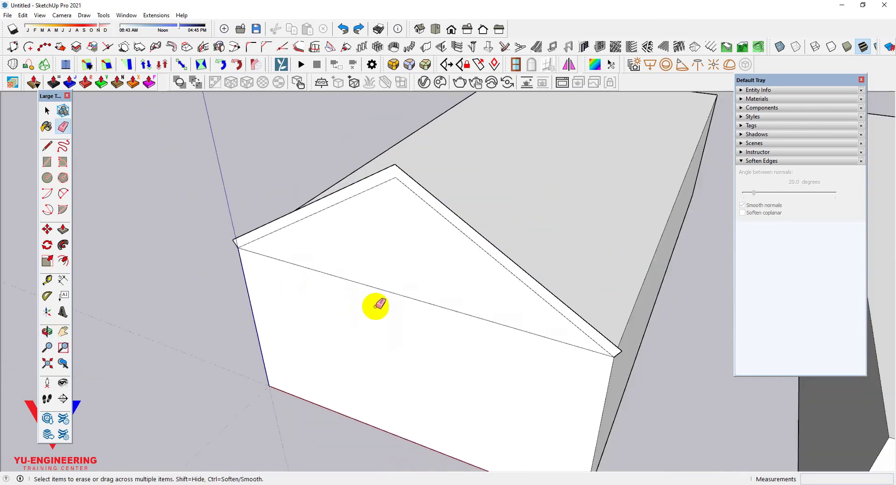
pyautogui.press('p')
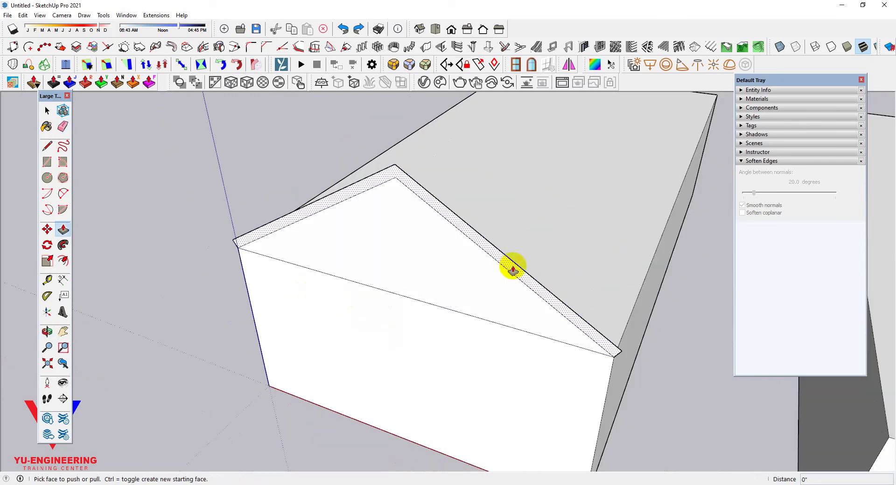
pyautogui.scroll(2, 512, 270)
pyautogui.click(507, 268)
pyautogui.scroll(-3, 340, 310)
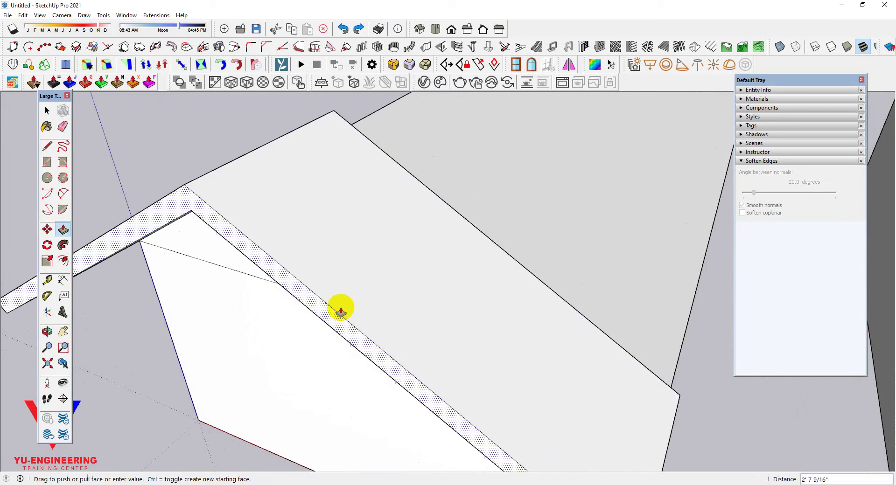
pyautogui.scroll(-3, 330, 303)
pyautogui.moveTo(330, 303)
pyautogui.mouseDown(button='middle')
pyautogui.moveTo(540, 154)
pyautogui.moveTo(350, 132)
pyautogui.moveTo(127, 132)
pyautogui.moveTo(600, 270)
pyautogui.mouseUp(button='middle')
pyautogui.scroll(2, 496, 286)
pyautogui.scroll(2, 454, 284)
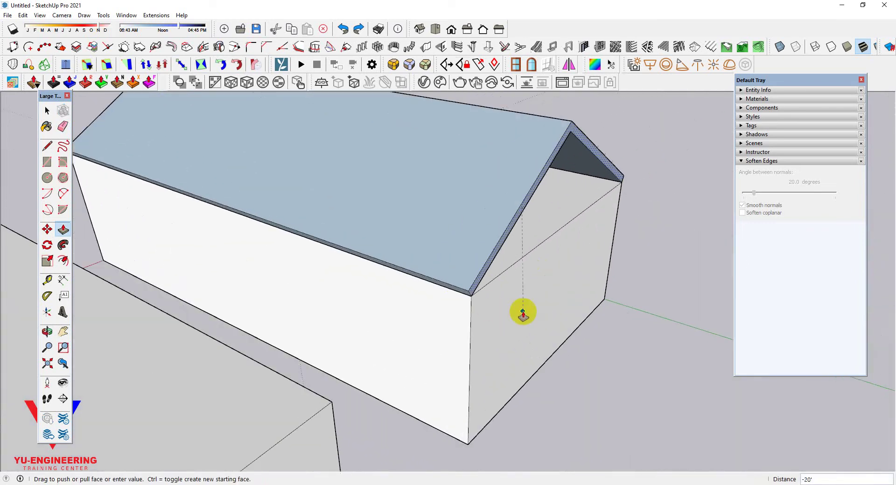
pyautogui.moveTo(522, 312)
pyautogui.mouseDown(button='middle')
pyautogui.moveTo(506, 310)
pyautogui.moveTo(690, 468)
pyautogui.mouseUp(button='middle')
pyautogui.moveTo(579, 346)
pyautogui.mouseDown(button='middle')
pyautogui.moveTo(606, 278)
pyautogui.moveTo(295, 210)
pyautogui.mouseUp(button='middle')
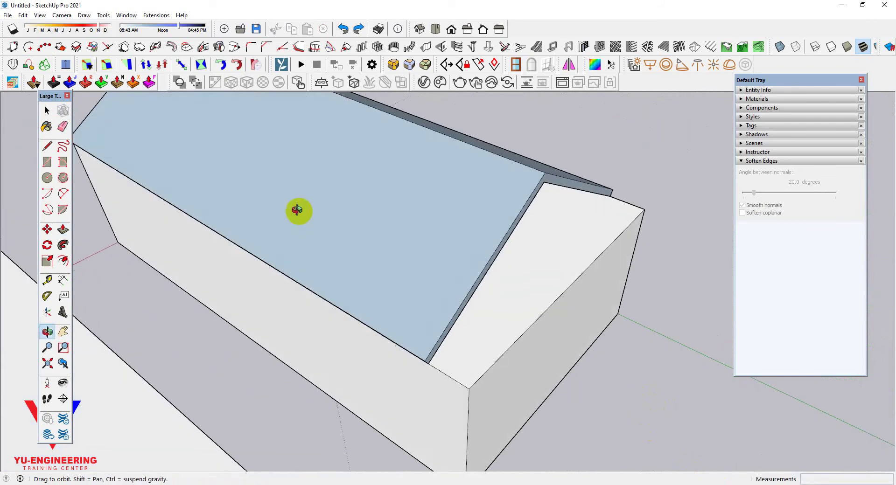
pyautogui.moveTo(296, 216)
pyautogui.mouseDown()
pyautogui.moveTo(464, 377)
pyautogui.moveTo(468, 393)
pyautogui.mouseUp()
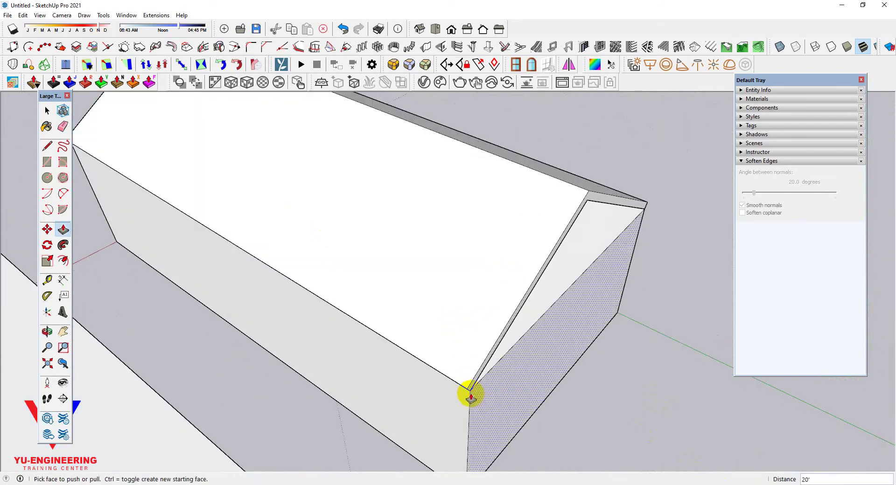
pyautogui.moveTo(468, 394)
pyautogui.mouseDown(button='middle')
pyautogui.moveTo(360, 340)
pyautogui.moveTo(345, 316)
pyautogui.mouseUp(button='middle')
# Draw a line across the gable base from the left roof corner to the right.
pyautogui.press('l')
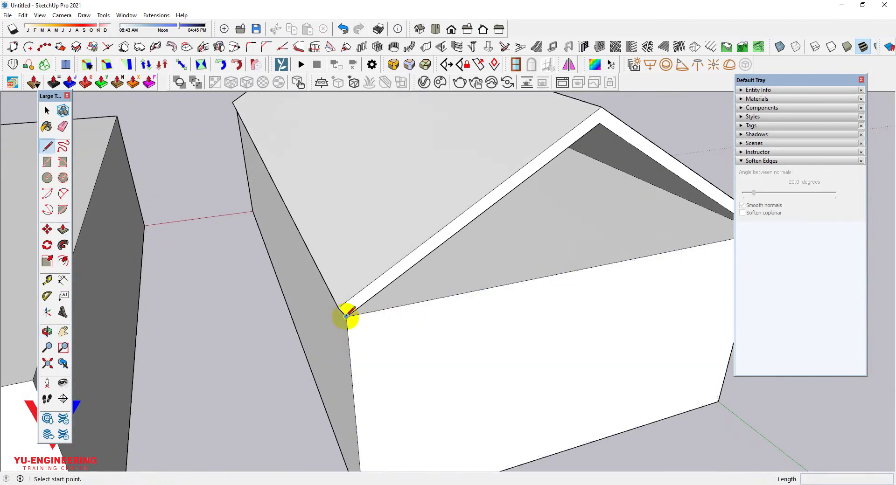
pyautogui.click(346, 317)
pyautogui.scroll(-3, 346, 316)
pyautogui.click(664, 252)
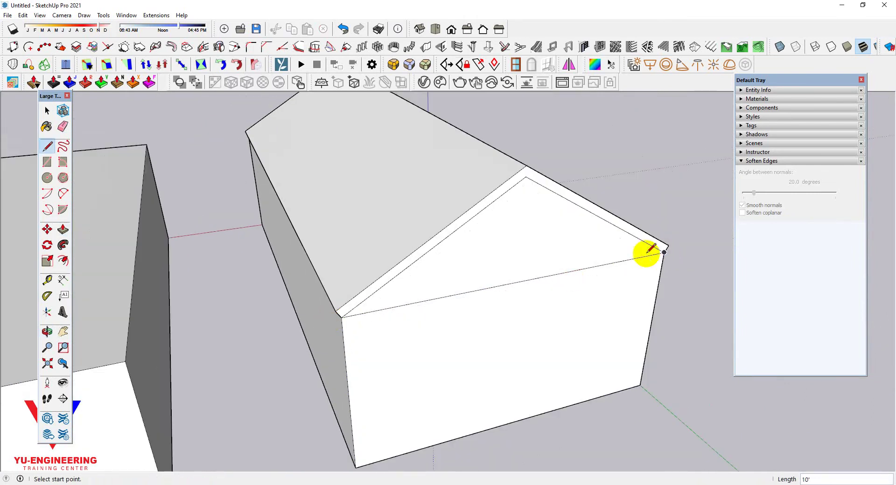
pyautogui.scroll(2, 500, 275)
# Push the gable triangle outward 1'.
pyautogui.press('p')
pyautogui.moveTo(437, 226); pyautogui.dragTo(464, 254)
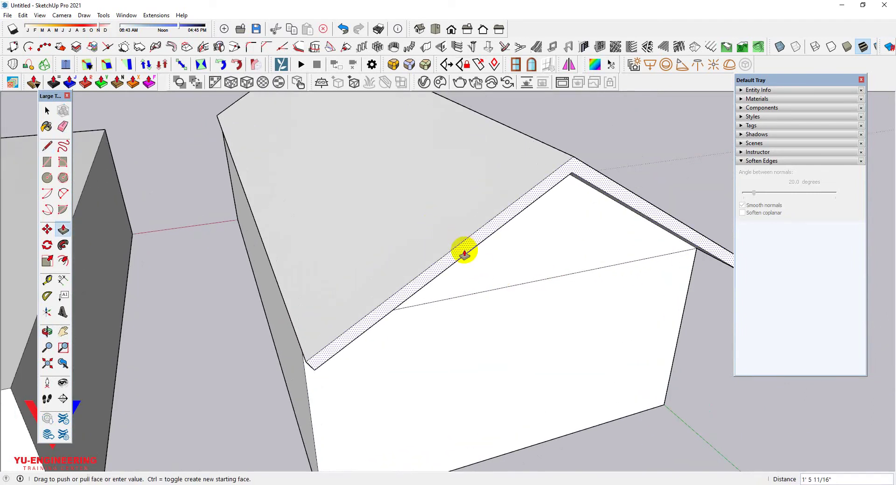
pyautogui.press('Return')
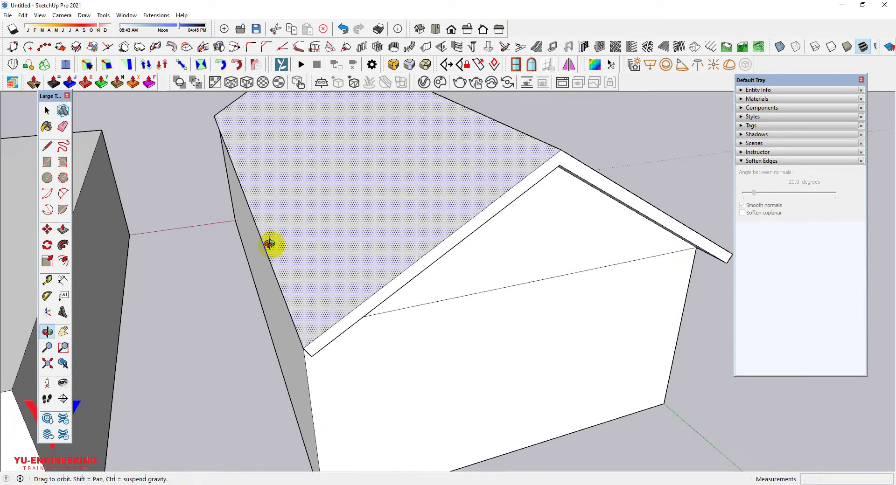
pyautogui.moveTo(270, 243)
pyautogui.mouseDown(button='middle')
pyautogui.moveTo(486, 240)
pyautogui.moveTo(424, 254)
pyautogui.moveTo(430, 373)
pyautogui.mouseUp(button='middle')
pyautogui.scroll(3, 430, 376)
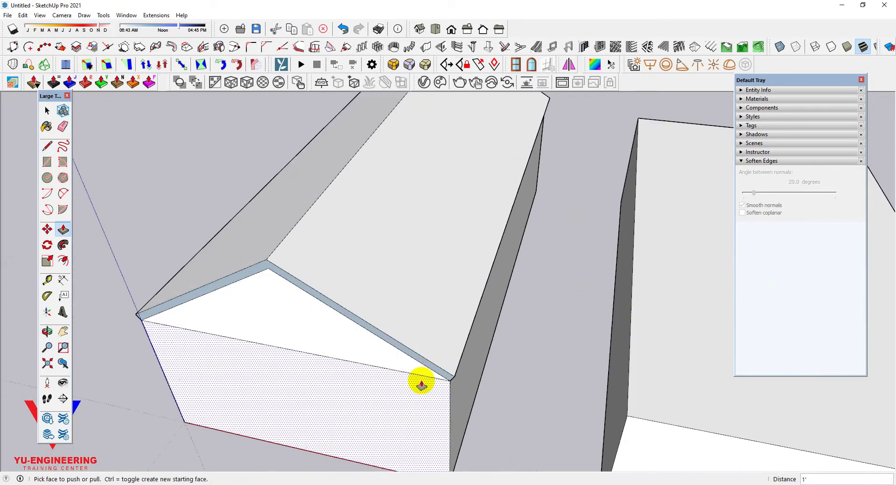
pyautogui.scroll(3, 420, 380)
# Push the roof edge strip out 1' to overhang the gable end.
pyautogui.moveTo(440, 367); pyautogui.dragTo(396, 384)
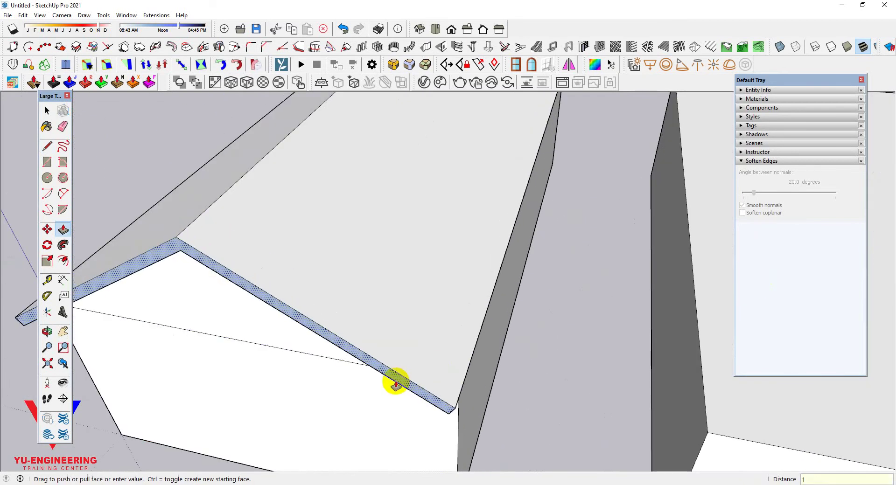
pyautogui.press('Return')
pyautogui.moveTo(397, 380)
pyautogui.mouseDown(button='middle')
pyautogui.moveTo(410, 282)
pyautogui.moveTo(344, 295)
pyautogui.mouseUp(button='middle')
pyautogui.scroll(3, 326, 327)
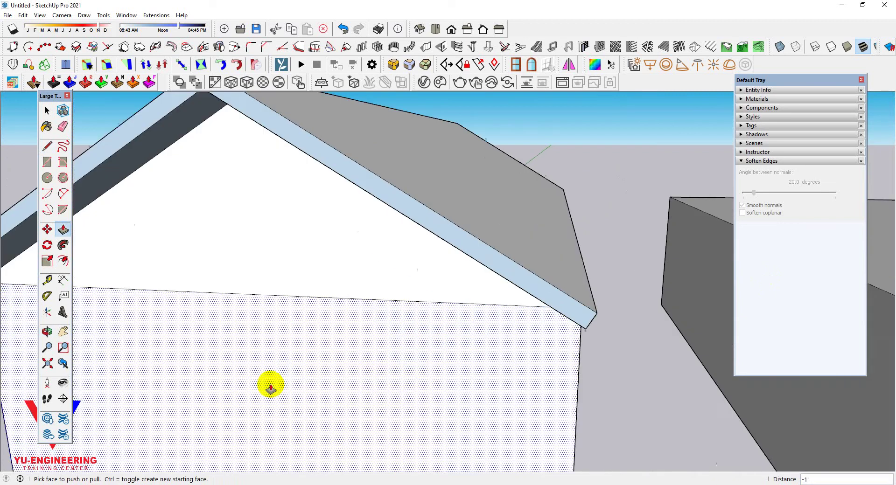
pyautogui.press('space')
pyautogui.scroll(-5, 354, 338)
pyautogui.moveTo(404, 322)
pyautogui.mouseDown(button='middle')
pyautogui.moveTo(579, 274)
pyautogui.moveTo(242, 222)
pyautogui.mouseUp(button='middle')
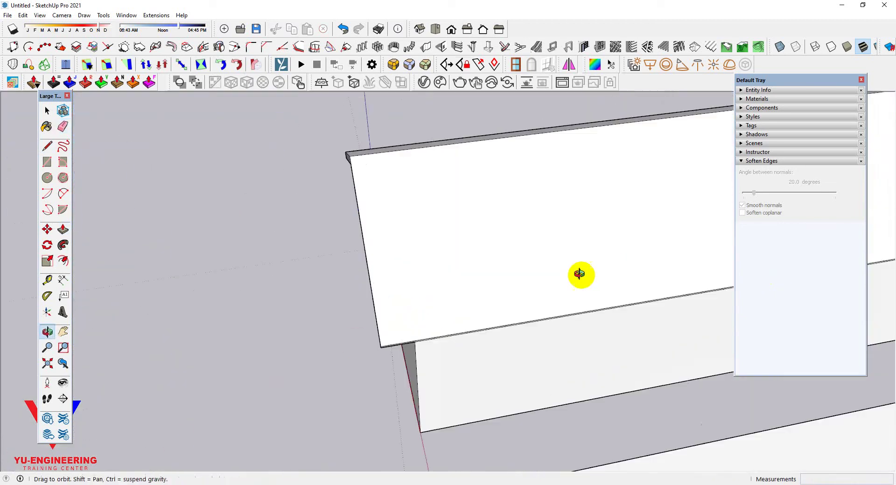
pyautogui.press('e')
pyautogui.scroll(-5, 242, 222)
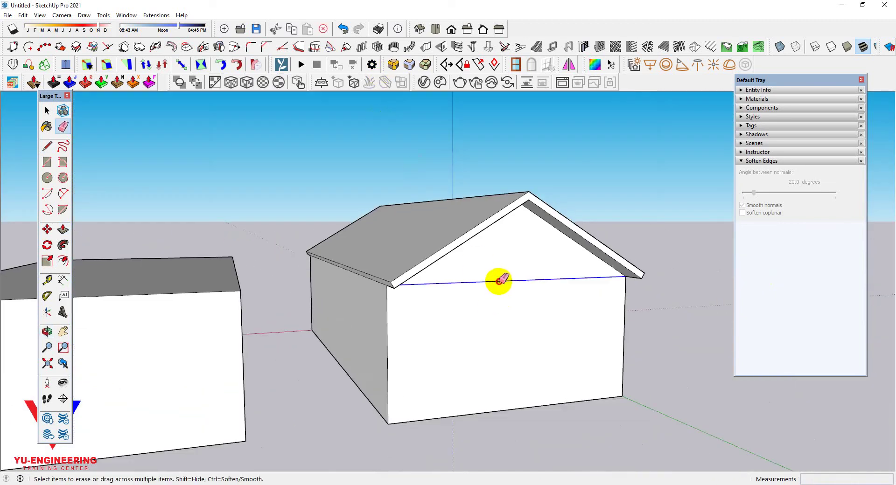
# Erase the gable base line and push the roof-edge fascia face out 1'.
pyautogui.click(499, 280)
pyautogui.moveTo(499, 280)
pyautogui.mouseDown(button='middle')
pyautogui.moveTo(680, 344)
pyautogui.moveTo(456, 242)
pyautogui.moveTo(406, 329)
pyautogui.moveTo(425, 330)
pyautogui.moveTo(452, 306)
pyautogui.mouseUp(button='middle')
pyautogui.press('p')
pyautogui.moveTo(452, 306); pyautogui.dragTo(484, 335)
pyautogui.write('1')
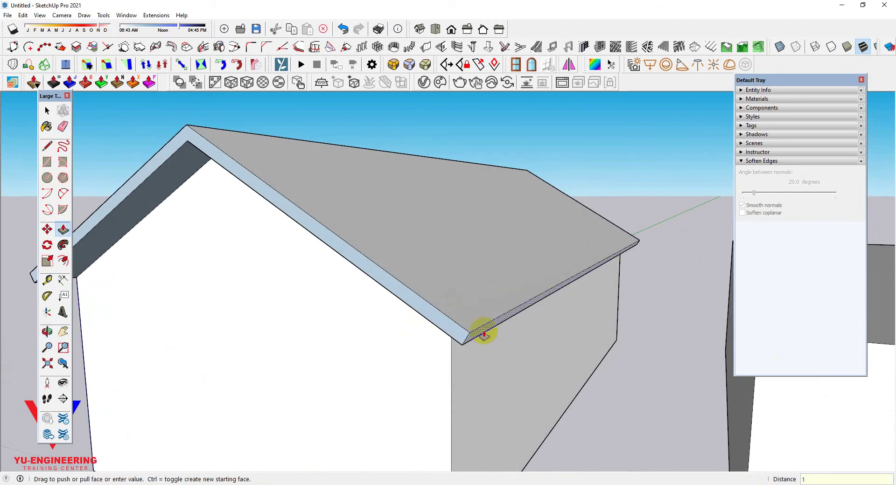
pyautogui.press('Return')
# Pull the fascia outward again for a shorter overhang.
pyautogui.moveTo(482, 333); pyautogui.dragTo(453, 262, button='middle')
pyautogui.scroll(-5, 574, 311)
pyautogui.scroll(5, 277, 317)
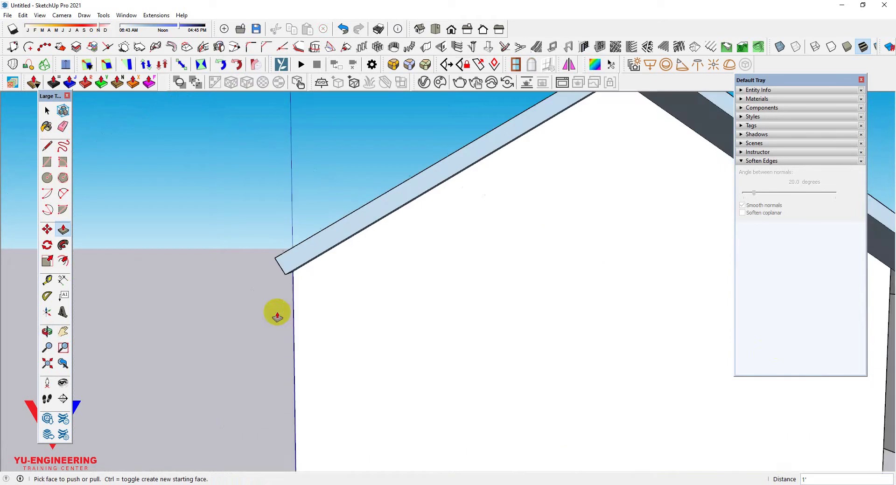
pyautogui.scroll(-3, 321, 310)
pyautogui.moveTo(278, 268); pyautogui.dragTo(280, 274)
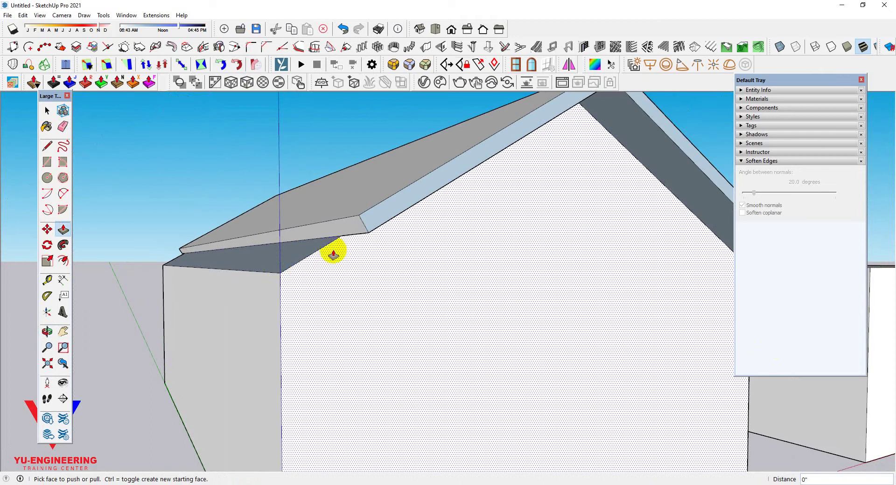
pyautogui.click(341, 237)
pyautogui.scroll(-3, 240, 224)
pyautogui.scroll(-2, 271, 277)
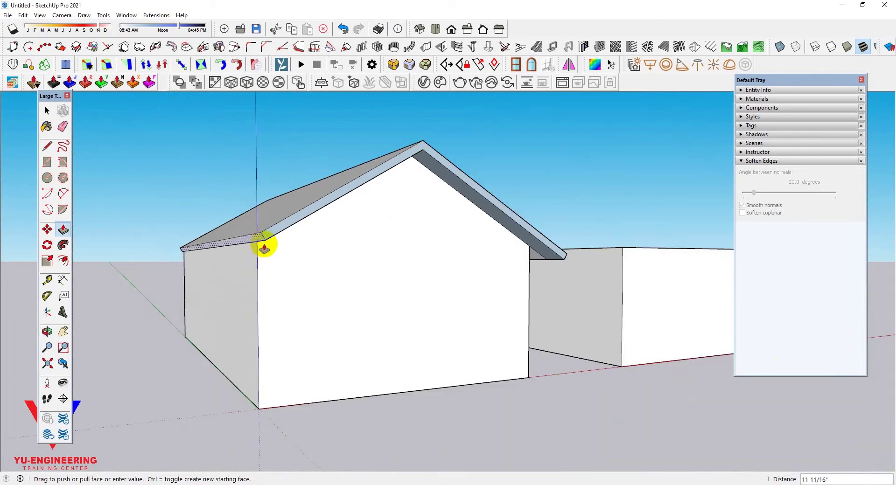
pyautogui.click(295, 269)
# Extend the fascia end face outward (about 8 9/16") and check the roof from above.
pyautogui.press('space')
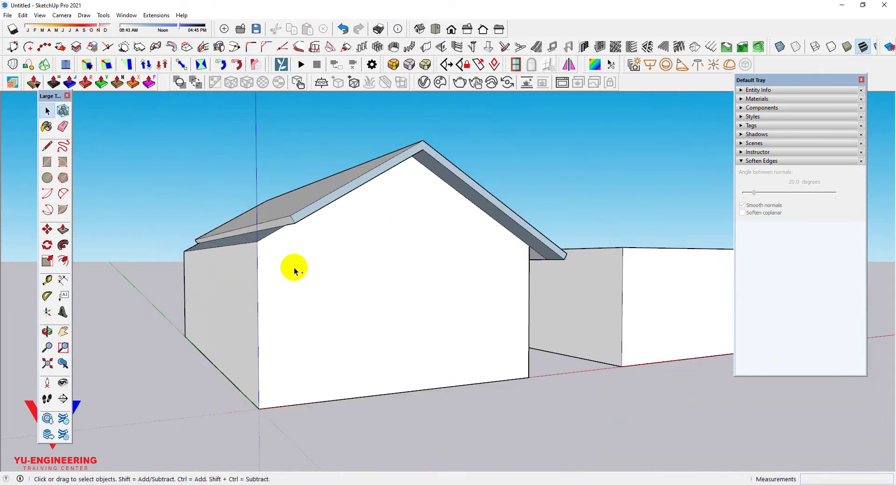
pyautogui.scroll(2, 246, 250)
pyautogui.scroll(2, 246, 249)
pyautogui.press('o')
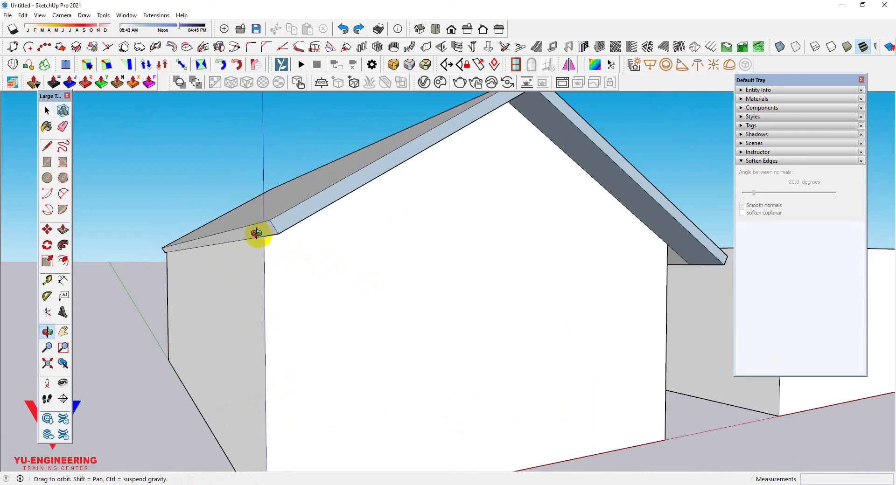
pyautogui.press('p')
pyautogui.click(259, 232)
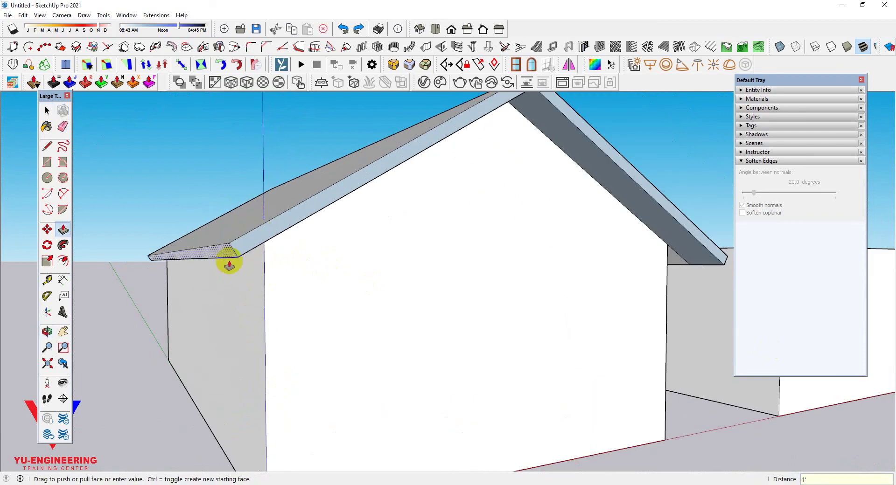
pyautogui.click(229, 265)
pyautogui.scroll(-3, 267, 285)
pyautogui.scroll(-2, 268, 280)
pyautogui.moveTo(268, 280); pyautogui.dragTo(196, 411, button='middle')
pyautogui.scroll(3, 291, 338)
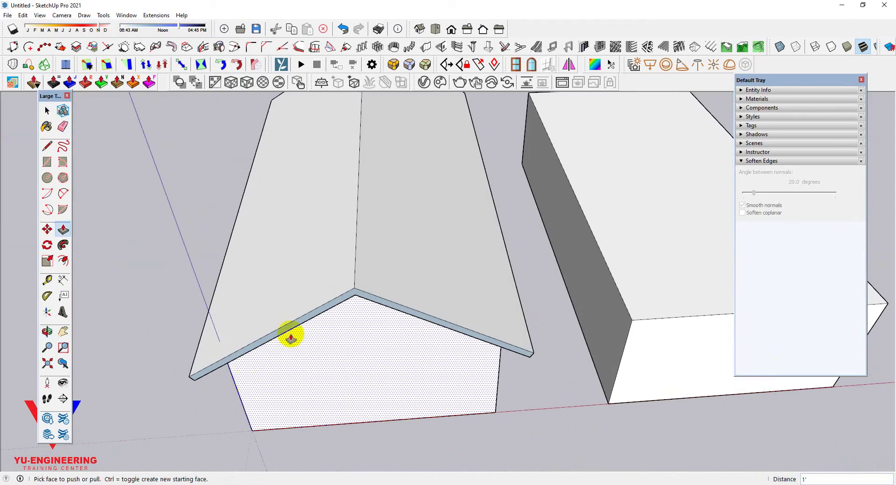
# Paint both gable roof slopes with the green Color F07.
pyautogui.click(773, 99)
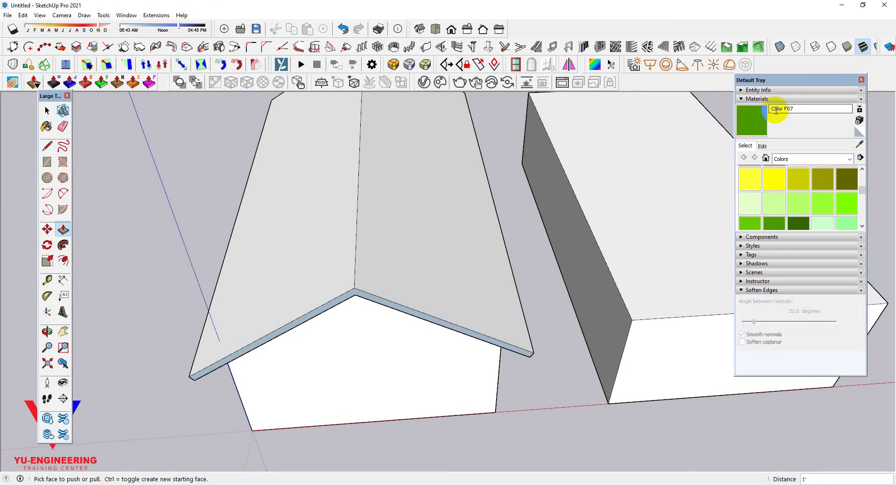
pyautogui.click(752, 120)
pyautogui.click(372, 182)
pyautogui.click(341, 171)
pyautogui.scroll(-4, 400, 434)
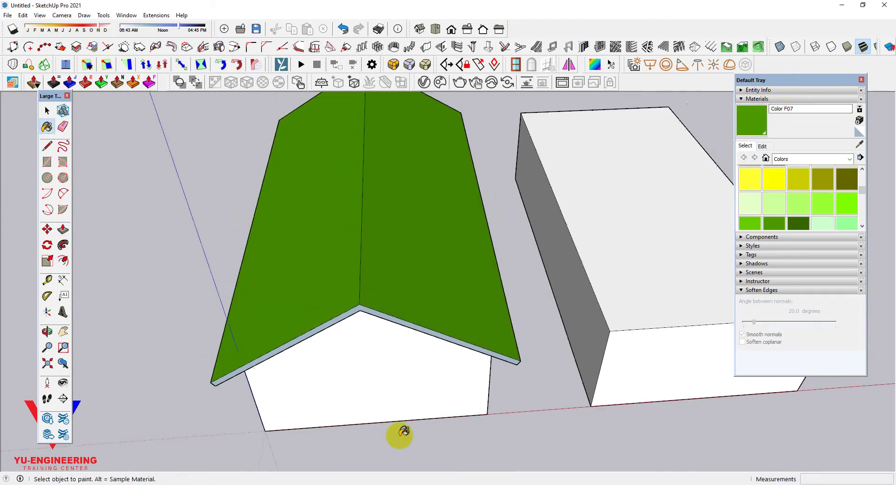
# Reverse the roof's underside faces outward, then bring up the roof types slides.
pyautogui.moveTo(400, 434)
pyautogui.mouseDown(button='middle')
pyautogui.moveTo(392, 294)
pyautogui.moveTo(294, 206)
pyautogui.mouseUp(button='middle')
pyautogui.scroll(3, 344, 275)
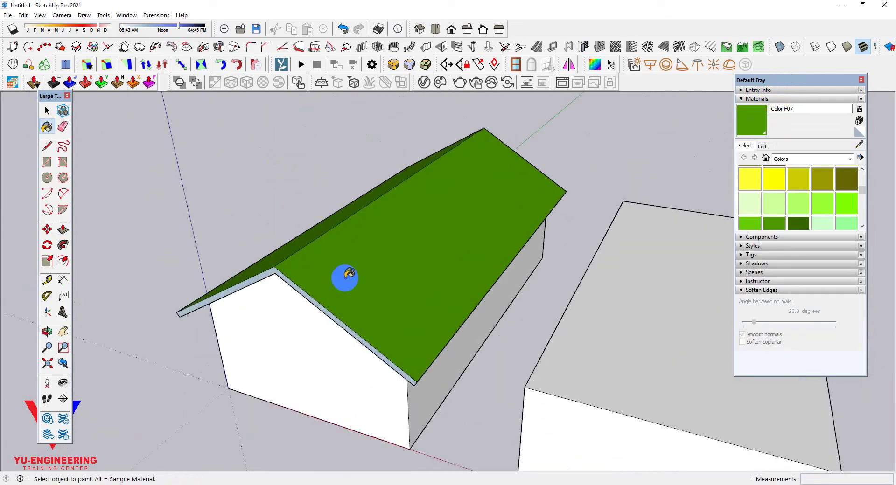
pyautogui.scroll(2, 350, 276)
pyautogui.press('space')
pyautogui.rightClick(325, 316)
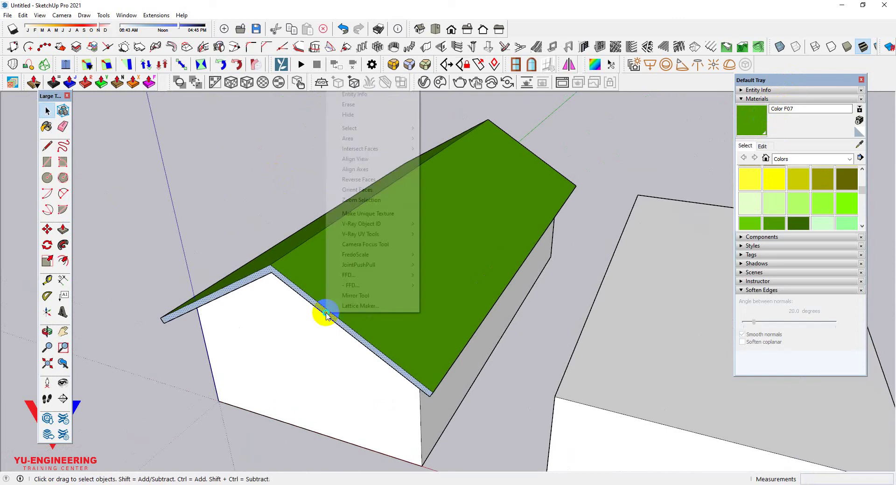
pyautogui.click(366, 179)
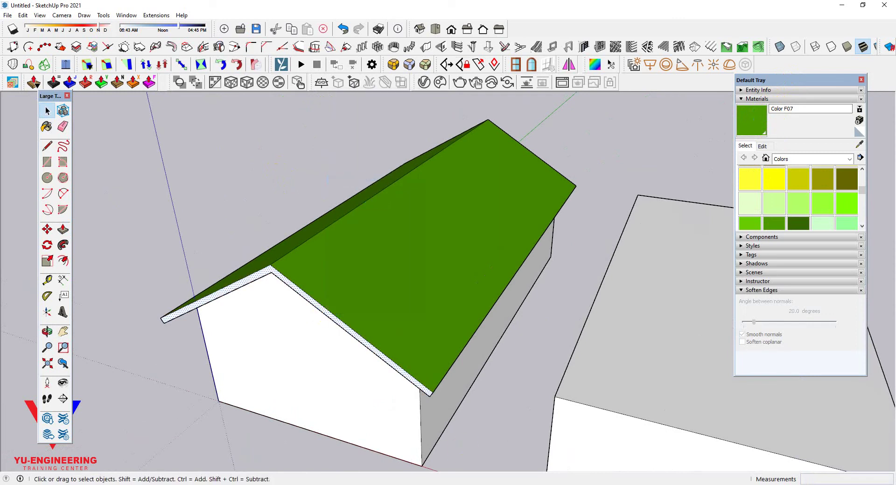
pyautogui.click(357, 446)
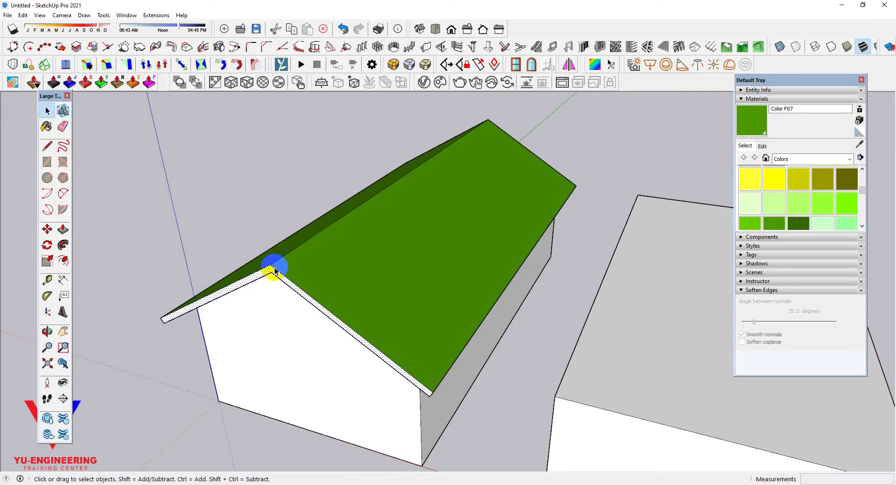
# Draw a 3' vertical line from the top edge midpoint and close the triangle at the corner.
pyautogui.moveTo(270, 264)
pyautogui.mouseDown(button='middle')
pyautogui.moveTo(427, 216)
pyautogui.moveTo(404, 280)
pyautogui.moveTo(396, 280)
pyautogui.mouseUp(button='middle')
pyautogui.scroll(3, 546, 436)
pyautogui.press('l')
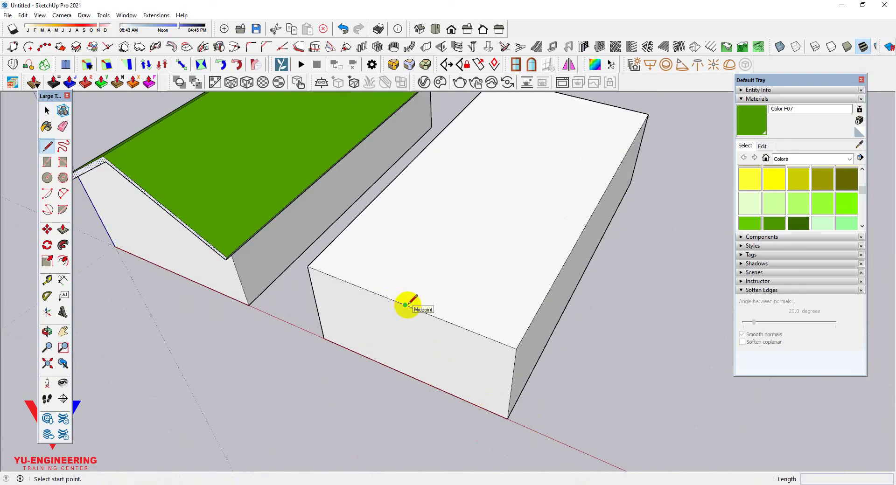
pyautogui.scroll(1, 405, 305)
pyautogui.scroll(1, 404, 305)
pyautogui.click(404, 305)
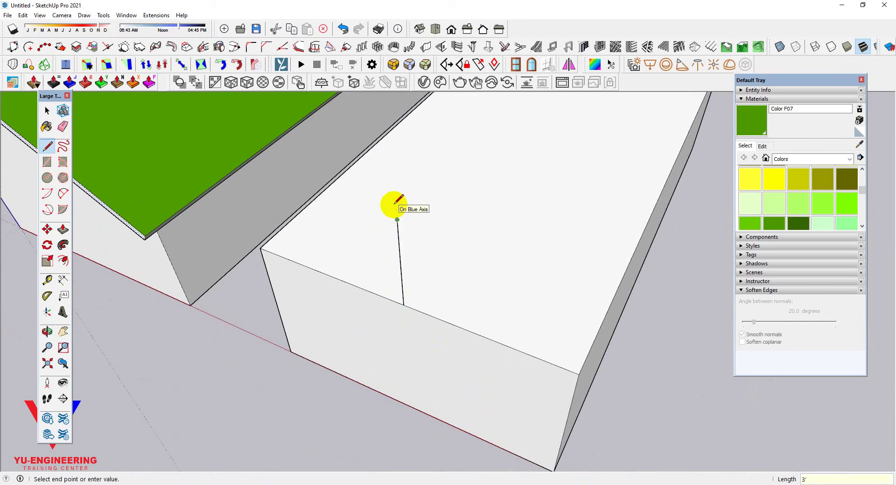
pyautogui.click(395, 203)
pyautogui.click(263, 245)
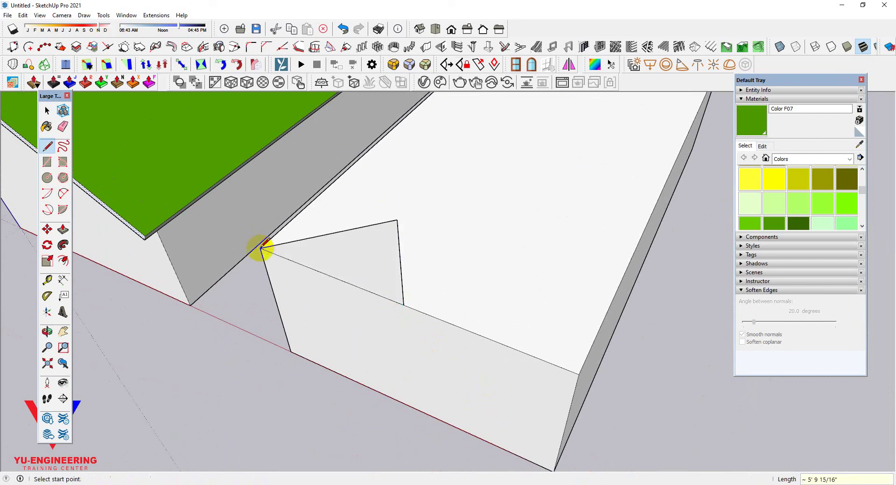
# Select the right box's top face and sweep the triangle along it with Follow Me.
pyautogui.scroll(-3, 384, 433)
pyautogui.moveTo(384, 433); pyautogui.dragTo(400, 399, button='middle')
pyautogui.scroll(3, 496, 266)
pyautogui.press('space')
pyautogui.click(495, 267)
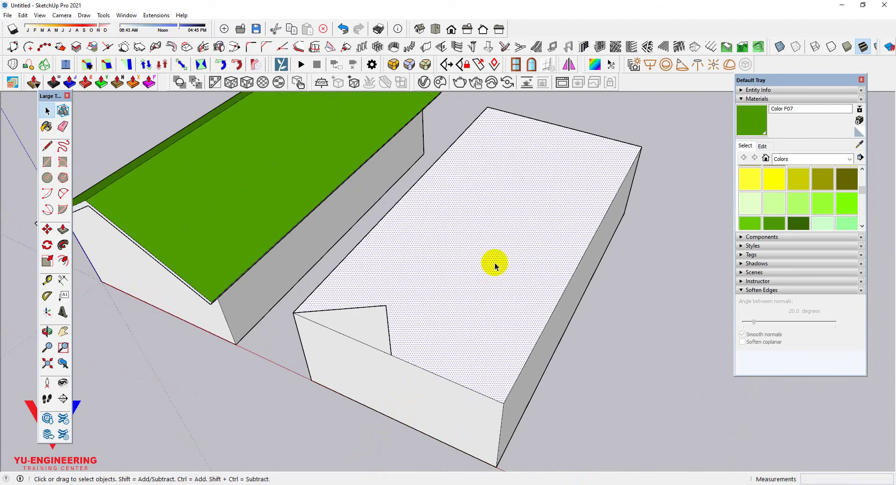
pyautogui.scroll(2, 490, 275)
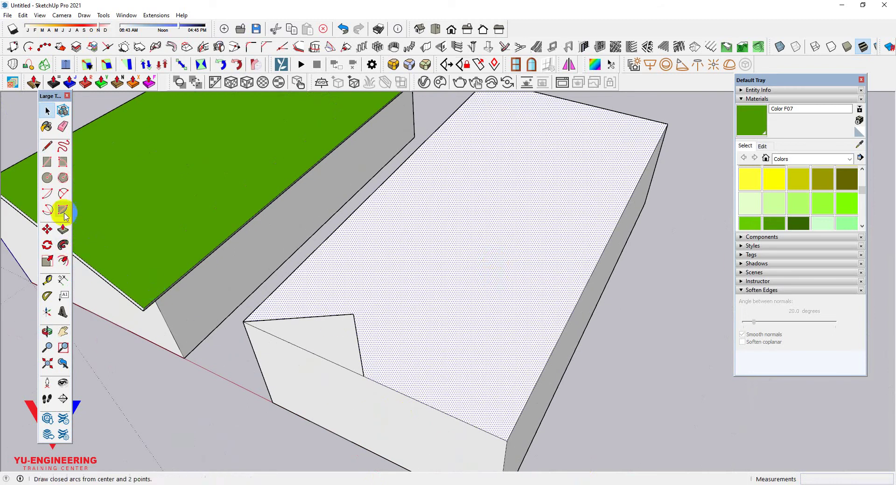
pyautogui.click(63, 245)
pyautogui.click(333, 339)
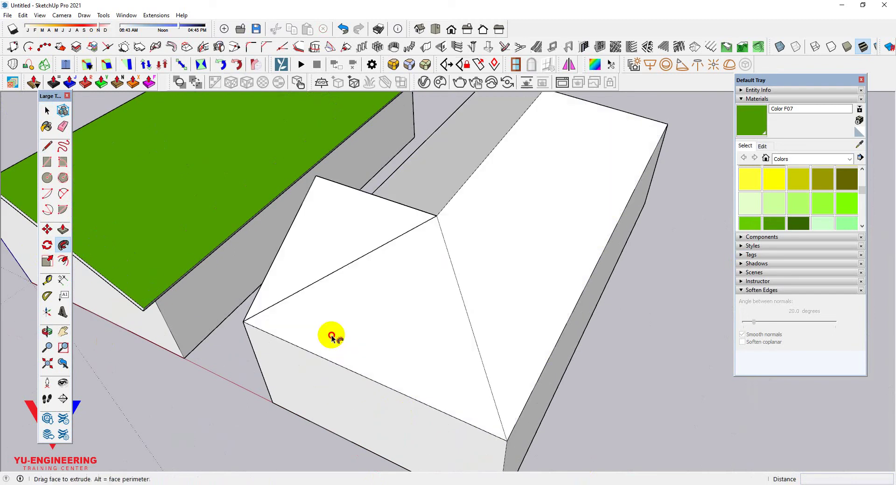
# Orbit around the roofed box to inspect the new roof faces.
pyautogui.moveTo(335, 337)
pyautogui.mouseDown(button='middle')
pyautogui.moveTo(626, 364)
pyautogui.moveTo(680, 276)
pyautogui.moveTo(803, 320)
pyautogui.moveTo(462, 200)
pyautogui.moveTo(344, 251)
pyautogui.mouseUp(button='middle')
pyautogui.moveTo(344, 251)
pyautogui.mouseDown()
pyautogui.moveTo(260, 286)
pyautogui.moveTo(498, 331)
pyautogui.mouseUp()
pyautogui.press('space')
pyautogui.moveTo(402, 253)
pyautogui.mouseDown(button='middle')
pyautogui.moveTo(546, 236)
pyautogui.moveTo(622, 206)
pyautogui.mouseUp(button='middle')
pyautogui.scroll(2, 590, 262)
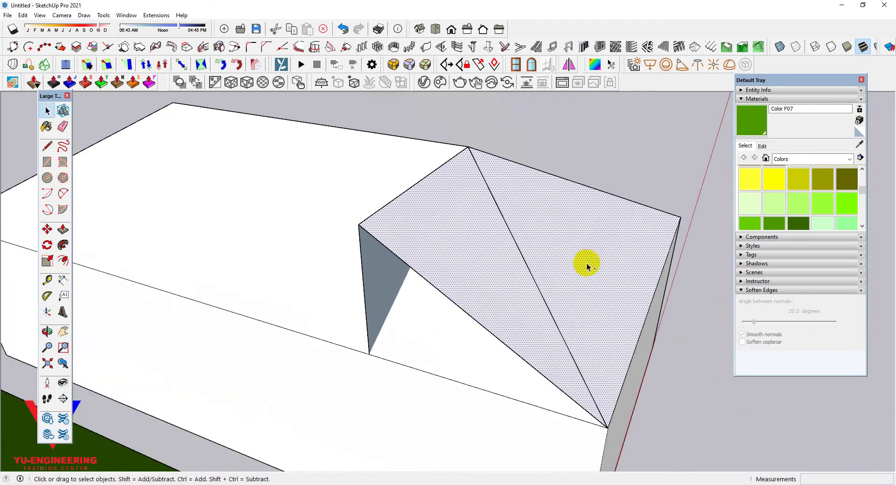
pyautogui.scroll(2, 587, 266)
pyautogui.moveTo(575, 280)
pyautogui.mouseDown(button='middle')
pyautogui.moveTo(441, 241)
pyautogui.moveTo(334, 336)
pyautogui.mouseUp(button='middle')
pyautogui.scroll(-3, 336, 335)
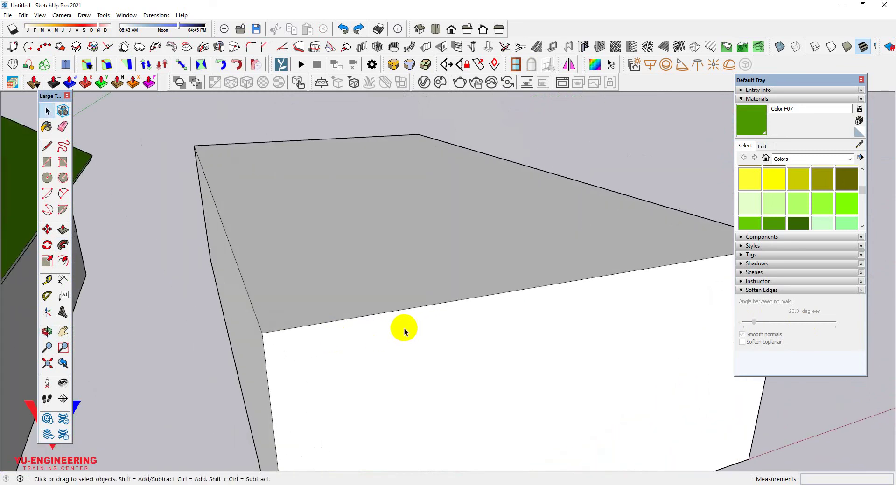
pyautogui.moveTo(402, 330); pyautogui.dragTo(530, 299, button='middle')
# Redraw the 3' vertical line from the top edge midpoint and close the triangle at the corner.
pyautogui.press('l')
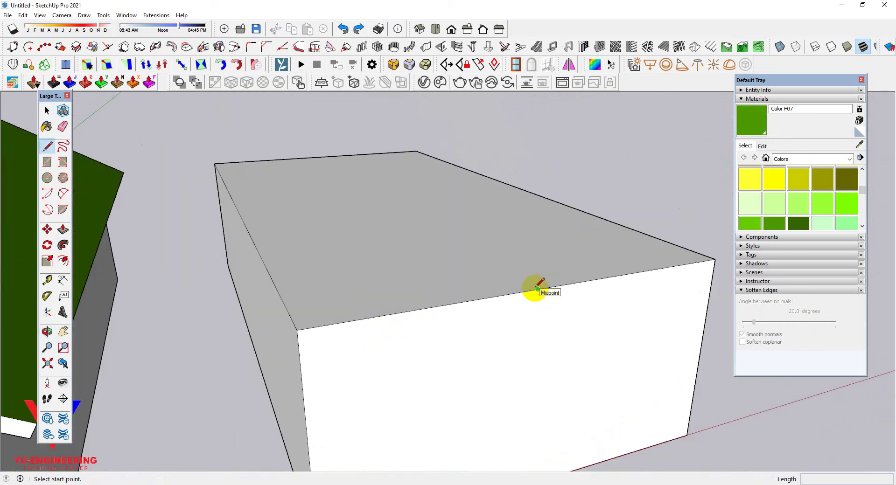
pyautogui.click(538, 289)
pyautogui.write("3'")
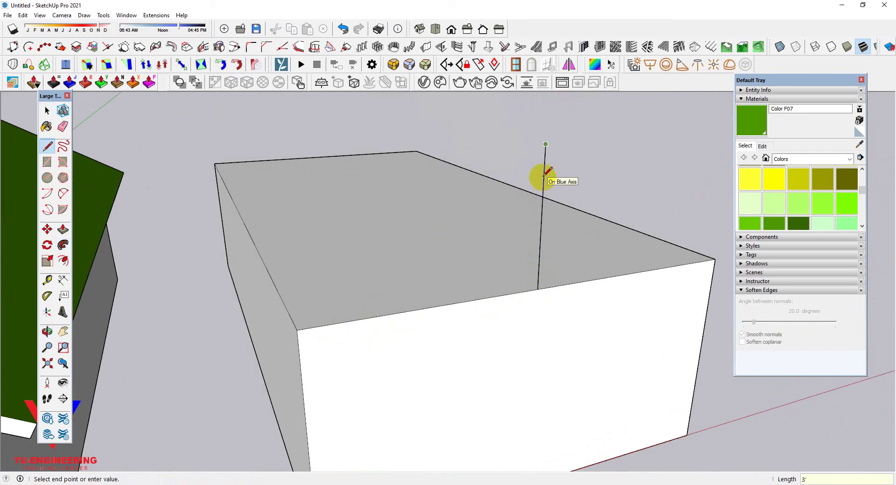
pyautogui.press('Return')
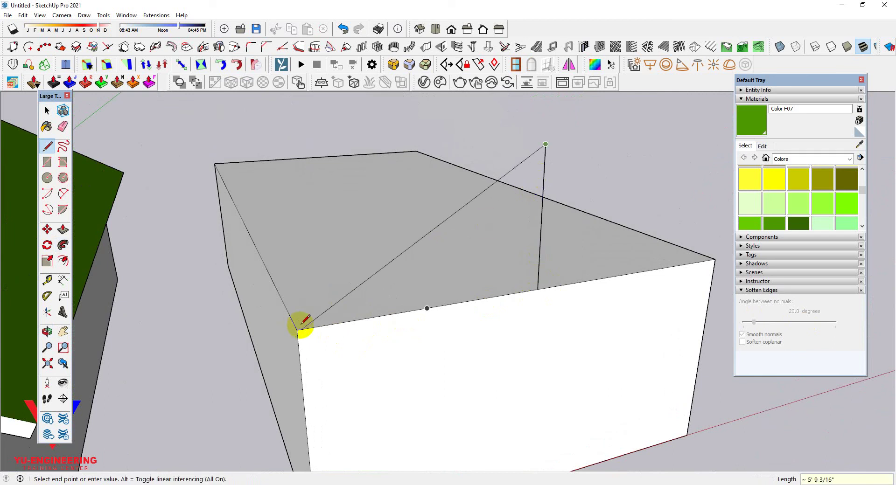
pyautogui.click(298, 329)
# Select the box's top face as the sweep path.
pyautogui.moveTo(370, 283)
pyautogui.mouseDown(button='middle')
pyautogui.moveTo(220, 280)
pyautogui.moveTo(474, 173)
pyautogui.mouseUp(button='middle')
pyautogui.press('space')
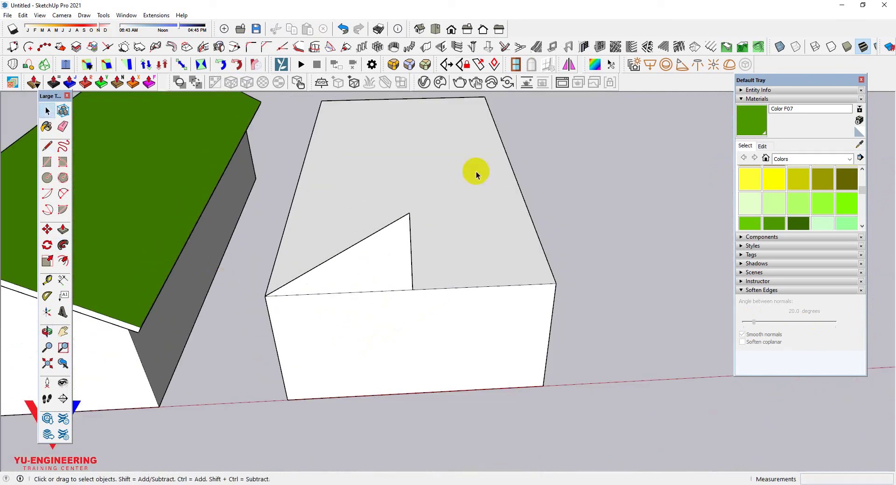
pyautogui.scroll(2, 466, 173)
pyautogui.click(462, 172)
pyautogui.scroll(3, 426, 214)
pyautogui.scroll(-1, 353, 260)
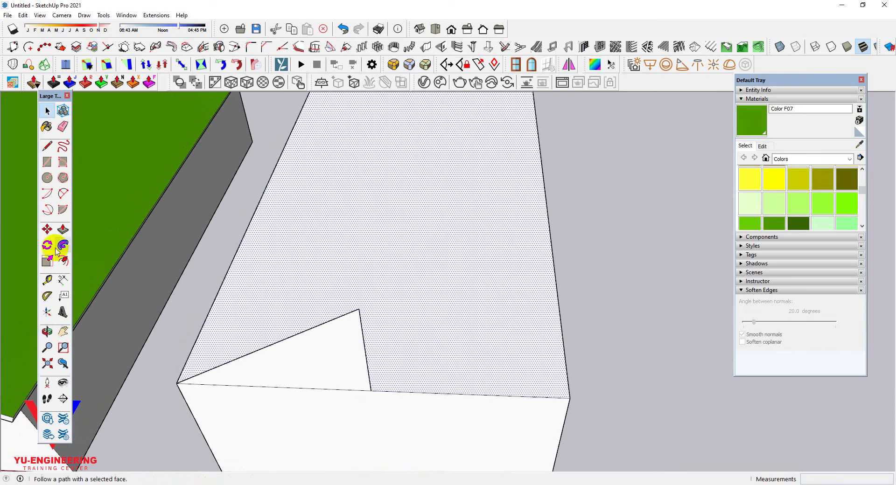
# Run Follow Me with the triangle along the selected top face to form the hip roof.
pyautogui.click(63, 245)
pyautogui.scroll(-2, 306, 359)
pyautogui.moveTo(304, 360)
pyautogui.mouseDown(button='middle')
pyautogui.moveTo(390, 286)
pyautogui.moveTo(466, 272)
pyautogui.mouseUp(button='middle')
pyautogui.scroll(2, 439, 308)
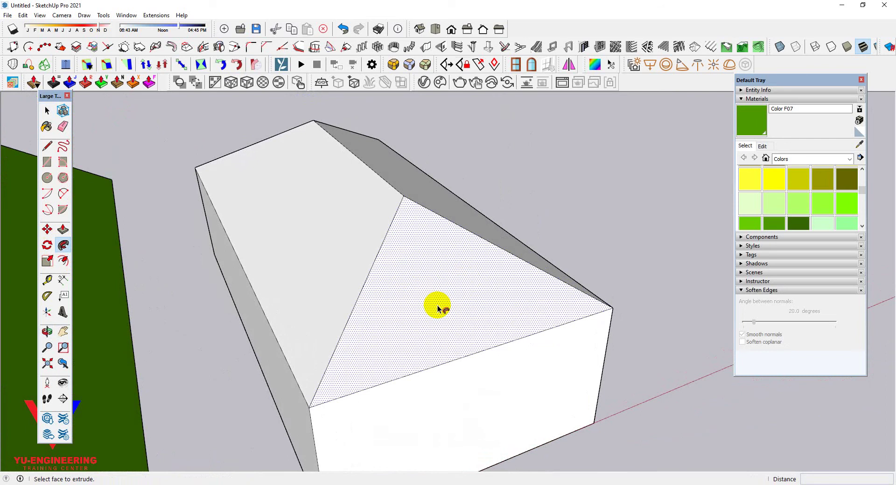
pyautogui.scroll(3, 313, 413)
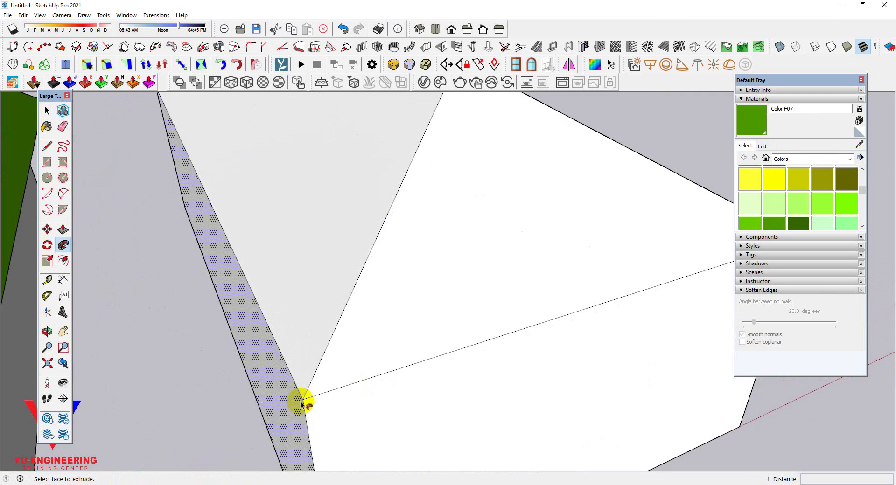
pyautogui.scroll(-5, 301, 404)
pyautogui.moveTo(361, 348)
pyautogui.mouseDown(button='middle')
pyautogui.moveTo(406, 352)
pyautogui.moveTo(310, 396)
pyautogui.mouseUp(button='middle')
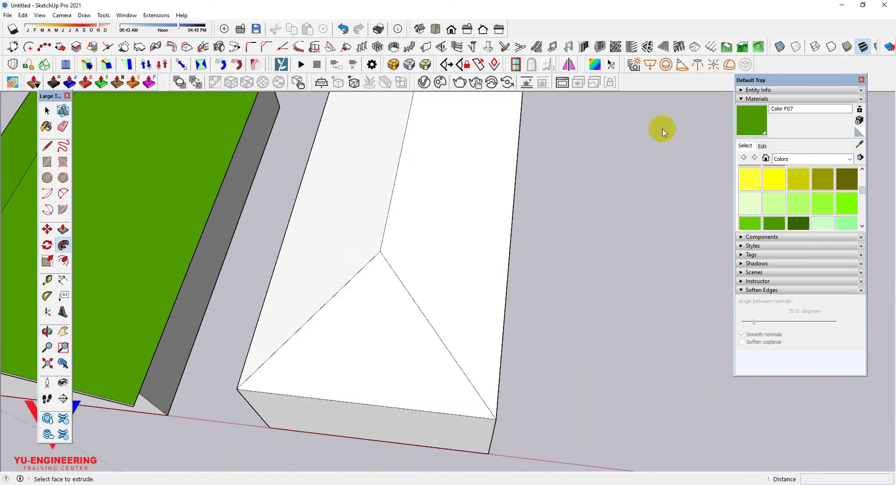
# Paint the two roof slopes and the triangular hip end with green Color F07.
pyautogui.press('b')
pyautogui.click(432, 214)
pyautogui.click(365, 223)
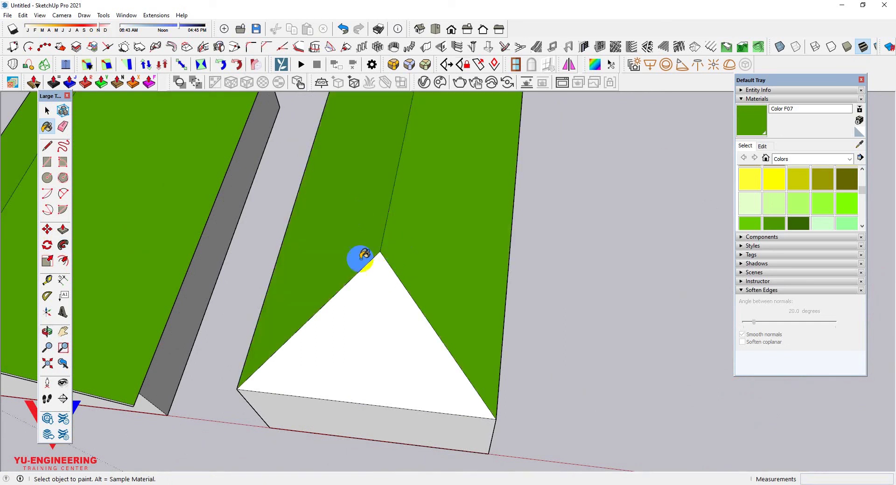
pyautogui.click(363, 257)
pyautogui.moveTo(368, 296); pyautogui.dragTo(450, 84, button='middle')
pyautogui.moveTo(410, 136); pyautogui.dragTo(357, 301, button='middle')
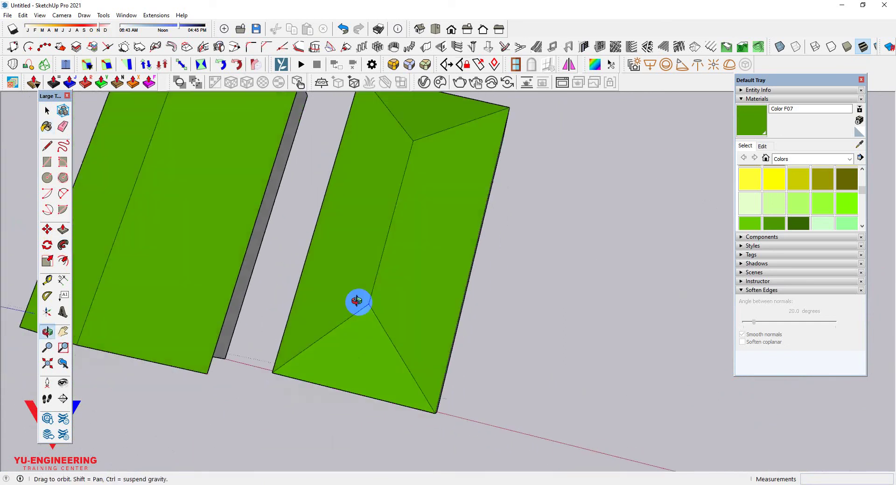
pyautogui.scroll(-3, 357, 301)
pyautogui.moveTo(448, 298)
pyautogui.mouseDown(button='middle')
pyautogui.moveTo(326, 282)
pyautogui.moveTo(362, 172)
pyautogui.mouseUp(button='middle')
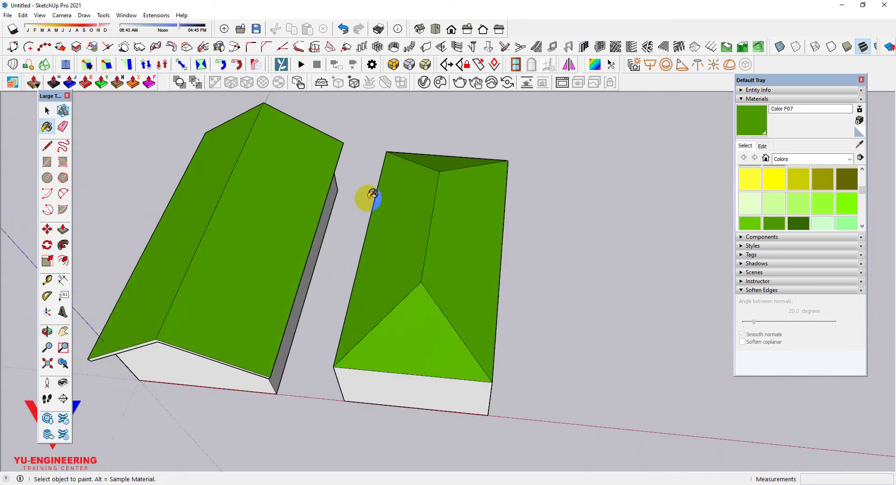
pyautogui.scroll(2, 372, 195)
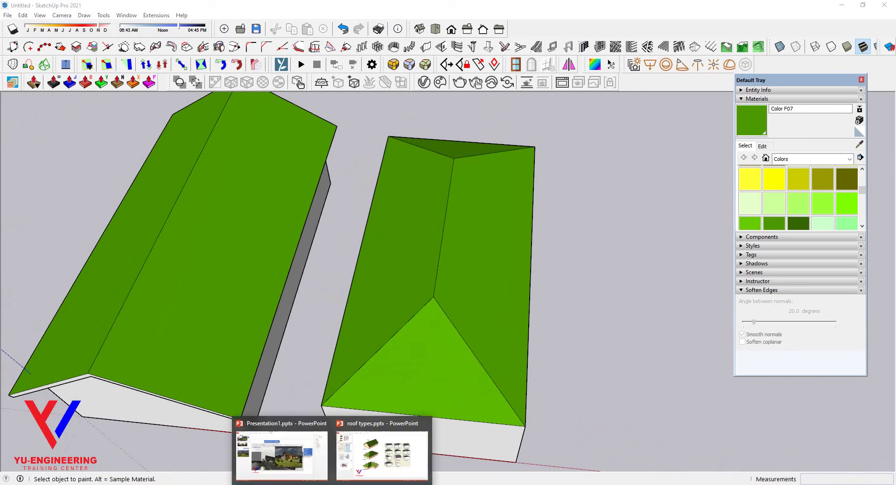
pyautogui.click(369, 456)
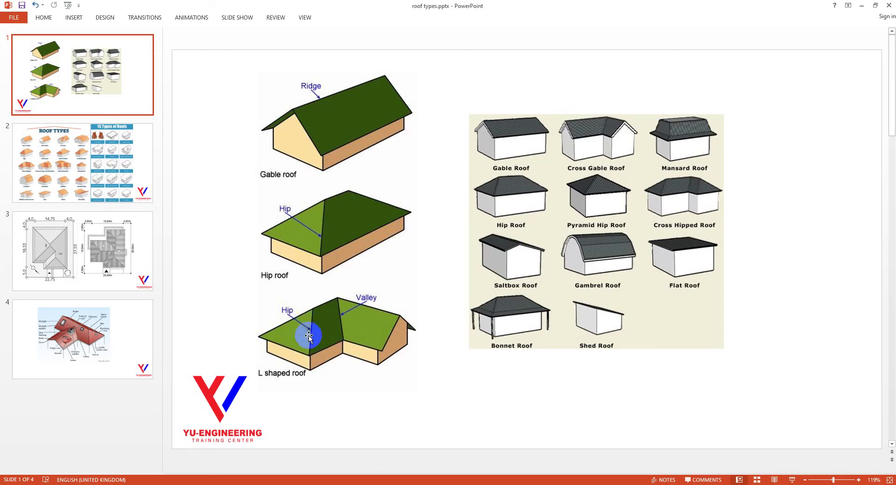
pyautogui.click(346, 367)
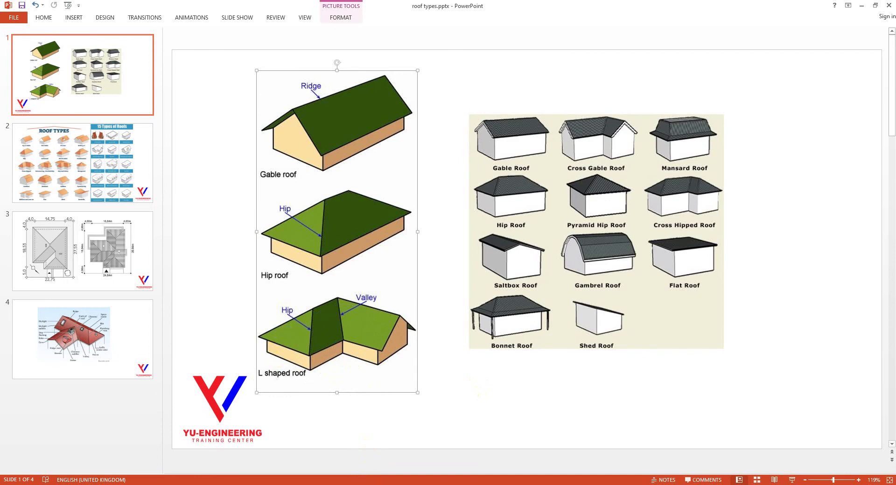
pyautogui.hotkey('alt', 'Tab')
pyautogui.moveTo(274, 261); pyautogui.dragTo(362, 222, button='middle')
# Draw a 10' by 20' rectangle on the ground beside the houses.
pyautogui.scroll(-3, 266, 230)
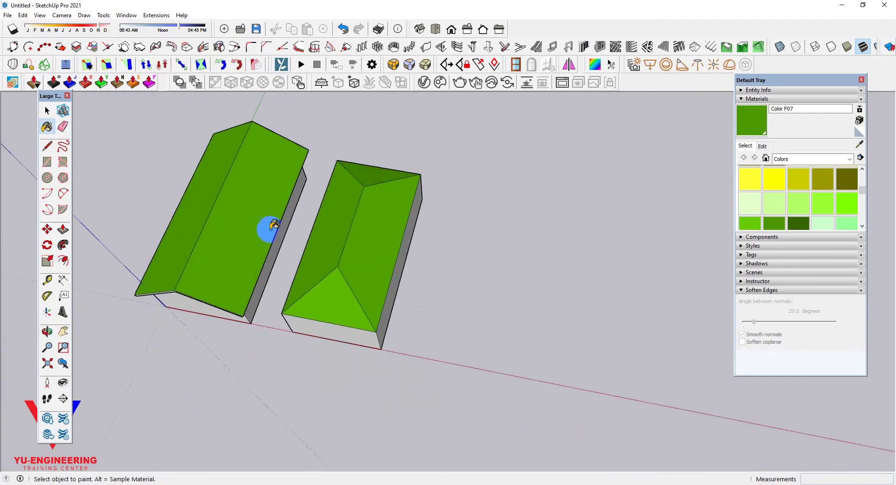
pyautogui.scroll(4, 539, 329)
pyautogui.moveTo(537, 329); pyautogui.dragTo(358, 332, button='middle')
pyautogui.click(372, 350)
pyautogui.write("10',20'")
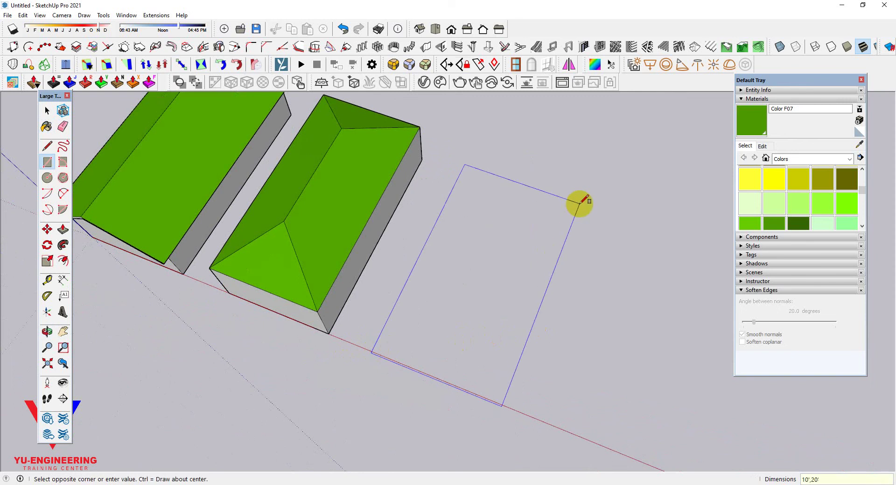
pyautogui.press('Return')
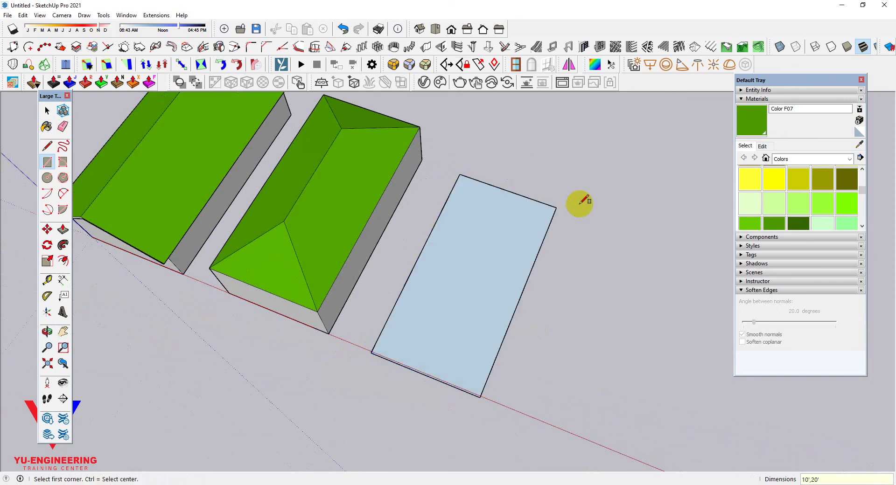
pyautogui.scroll(2, 580, 200)
# Place a Tape Measure guide 10' across the rectangle.
pyautogui.press('t')
pyautogui.click(522, 192)
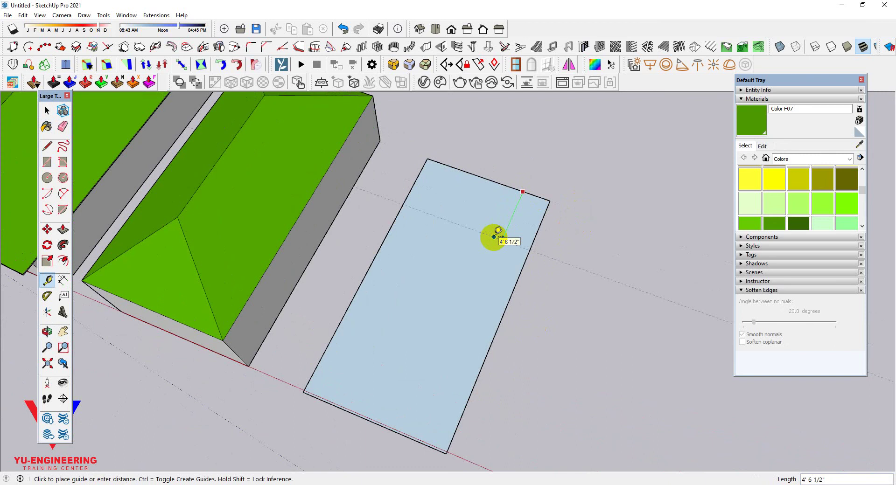
pyautogui.press('Return')
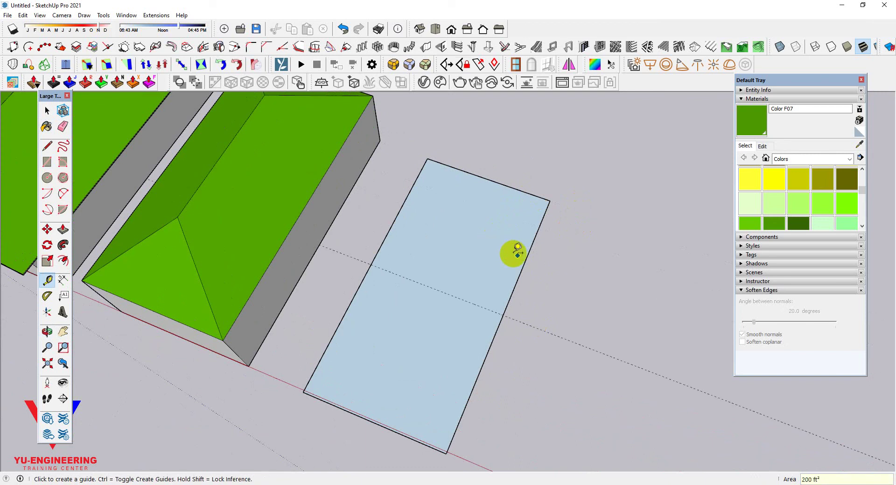
pyautogui.click(529, 254)
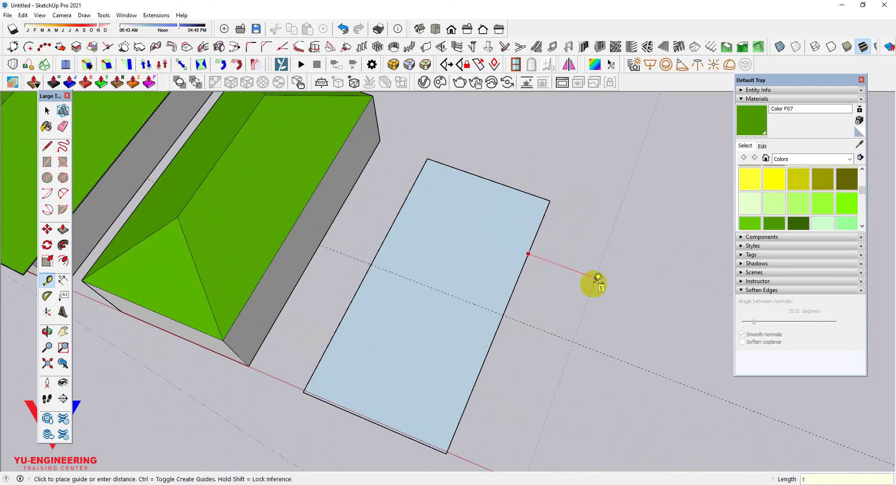
pyautogui.moveTo(576, 317); pyautogui.dragTo(615, 274, button='middle')
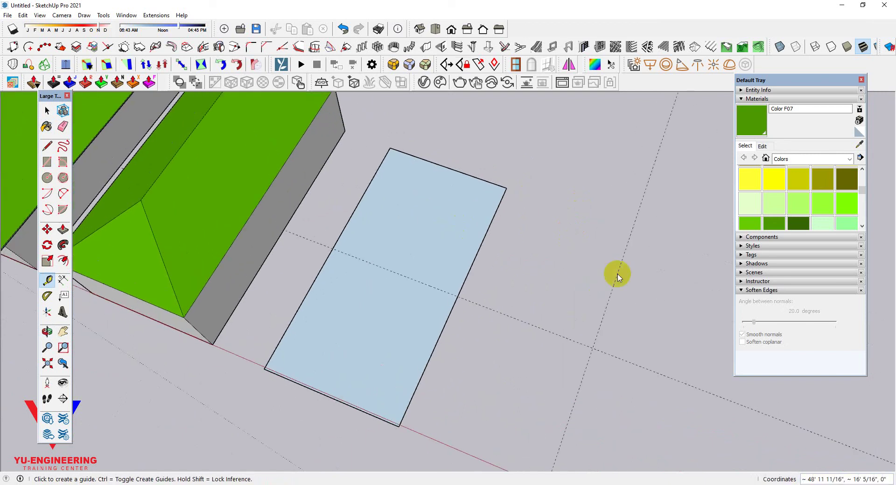
pyautogui.scroll(1, 650, 267)
# Draw a second rectangle from the guide to form an L and erase the dividing edge.
pyautogui.press('r')
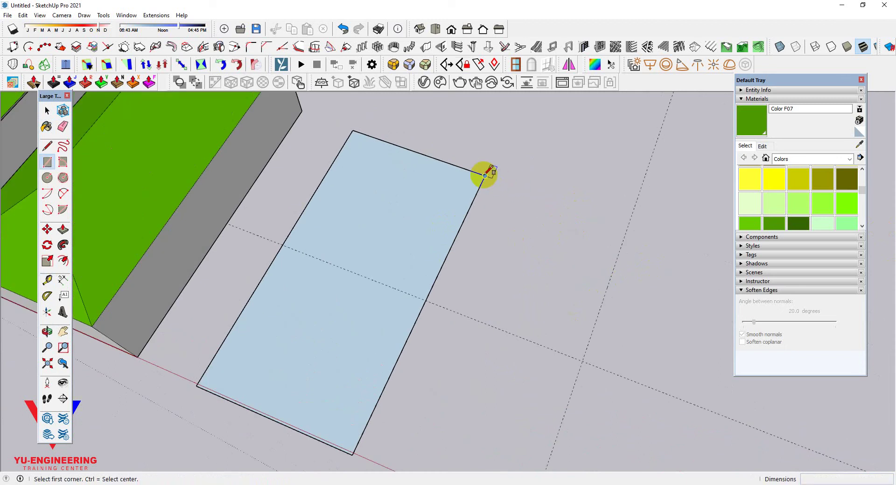
pyautogui.click(485, 176)
pyautogui.click(584, 360)
pyautogui.scroll(2, 466, 304)
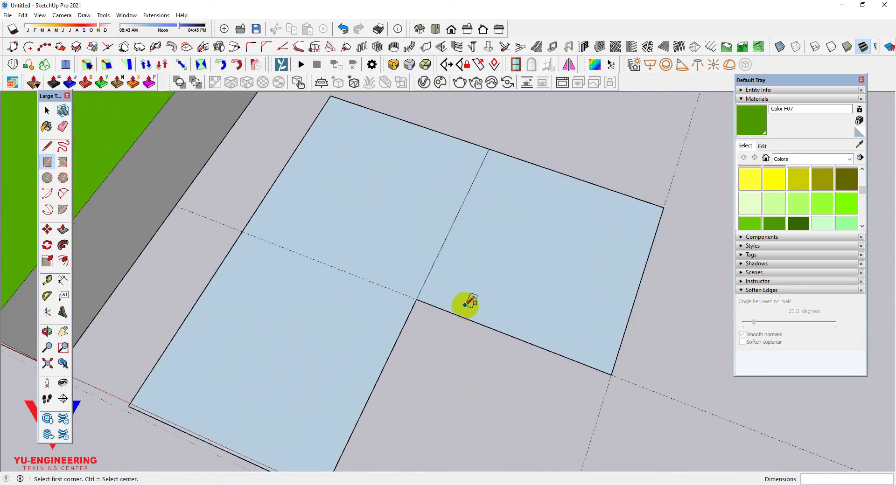
pyautogui.press('e')
pyautogui.click(443, 235)
pyautogui.scroll(-2, 484, 266)
# Push/Pull the L-shaped face up into a 5'-tall block.
pyautogui.press('p')
pyautogui.click(483, 261)
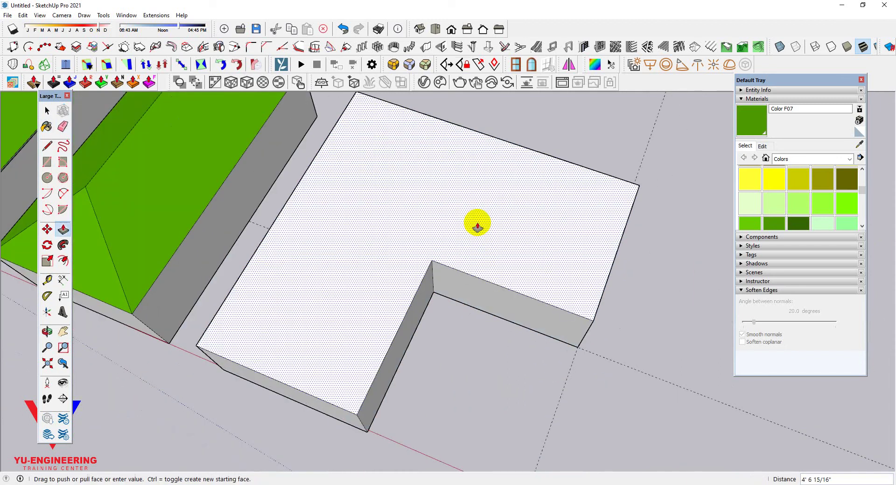
pyautogui.click(477, 226)
pyautogui.moveTo(460, 260)
pyautogui.mouseDown(button='middle')
pyautogui.moveTo(460, 186)
pyautogui.moveTo(343, 344)
pyautogui.mouseUp(button='middle')
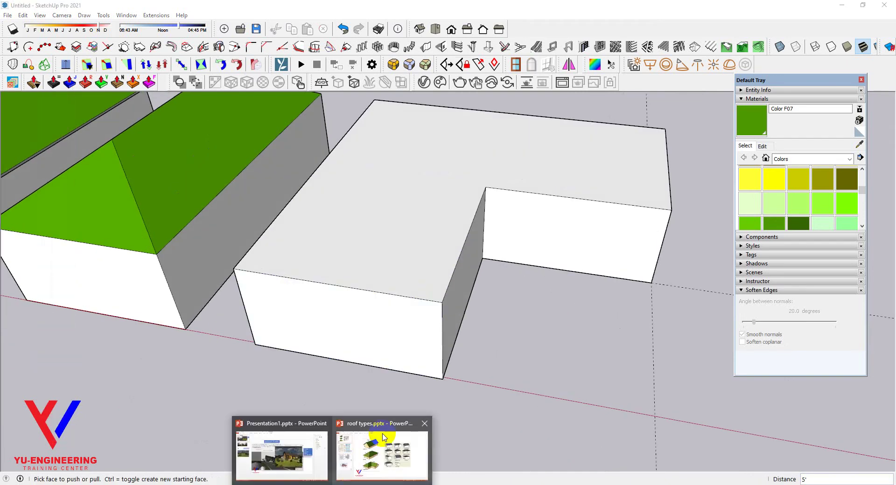
# View the roof types presentation in PowerPoint, then minimize it to return to the model.
pyautogui.click(385, 441)
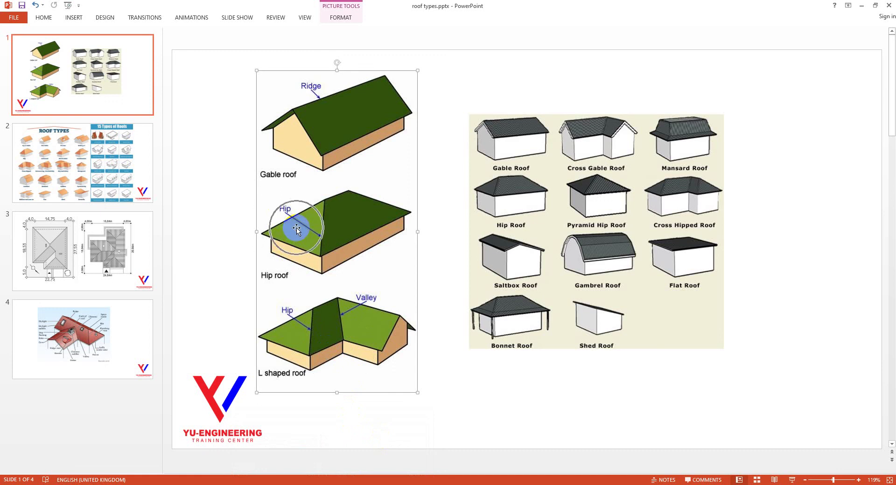
pyautogui.click(861, 5)
# Raise the L-shaped block's top face slightly to create a thin roof slab.
pyautogui.moveTo(564, 225)
pyautogui.mouseDown(button='middle')
pyautogui.moveTo(484, 214)
pyautogui.moveTo(512, 182)
pyautogui.moveTo(428, 272)
pyautogui.moveTo(410, 259)
pyautogui.moveTo(410, 274)
pyautogui.moveTo(422, 279)
pyautogui.mouseUp(button='middle')
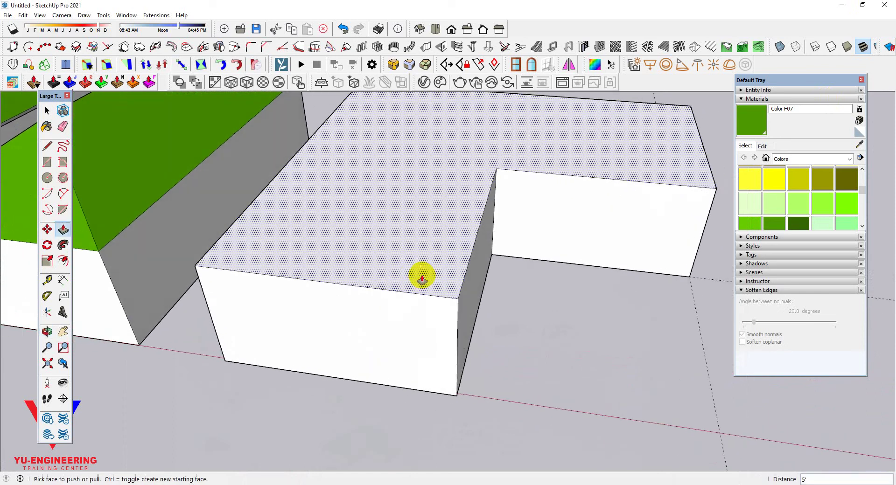
pyautogui.moveTo(423, 278); pyautogui.dragTo(418, 270)
pyautogui.press('Return')
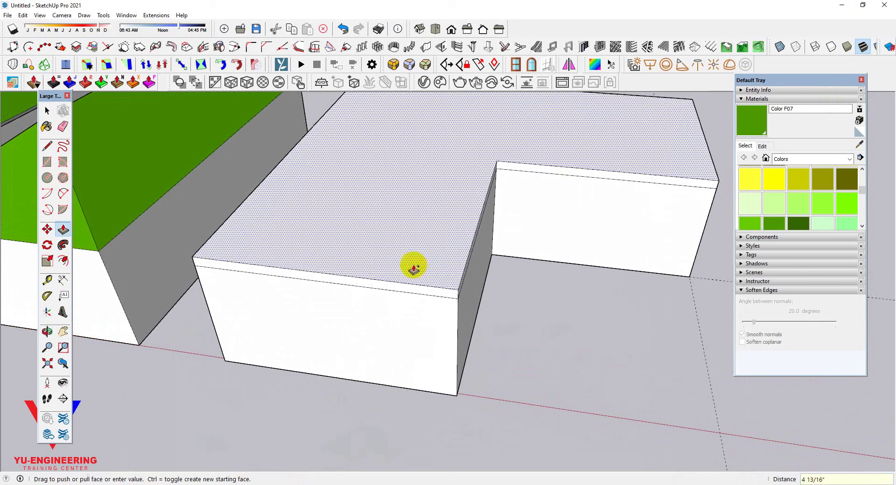
pyautogui.scroll(2, 404, 280)
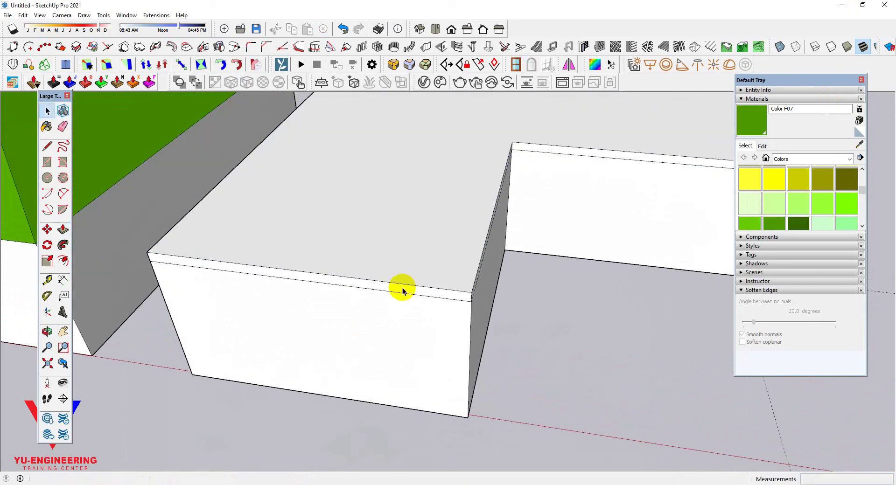
# Push the slab's side faces outward so it overhangs the walls.
pyautogui.moveTo(401, 291); pyautogui.dragTo(373, 314)
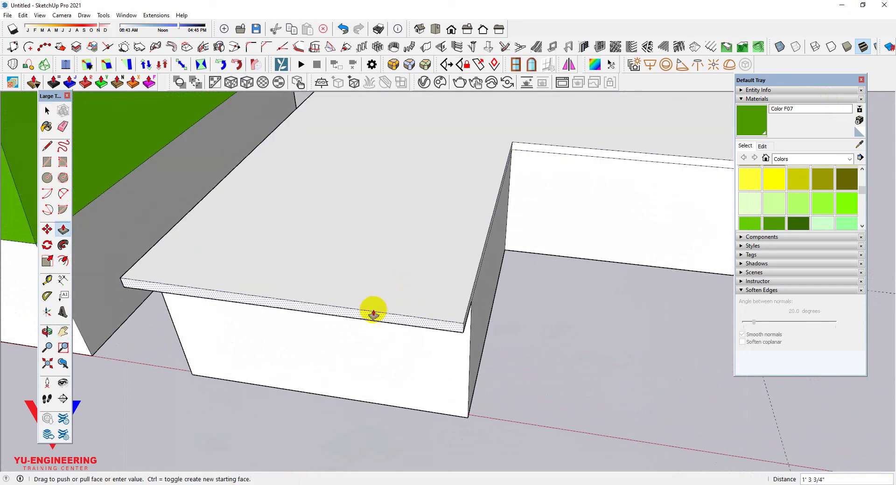
pyautogui.moveTo(374, 314); pyautogui.dragTo(356, 304, button='middle')
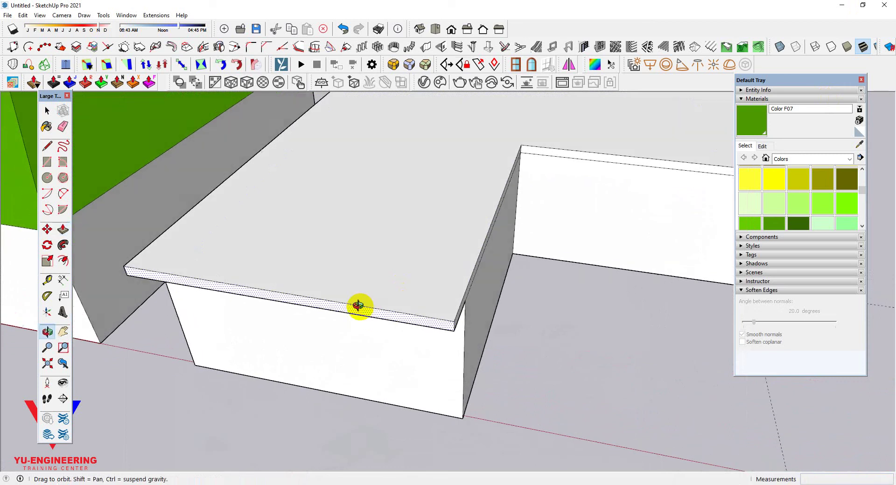
pyautogui.moveTo(356, 304); pyautogui.dragTo(355, 308)
pyautogui.write("1'")
pyautogui.press('Return')
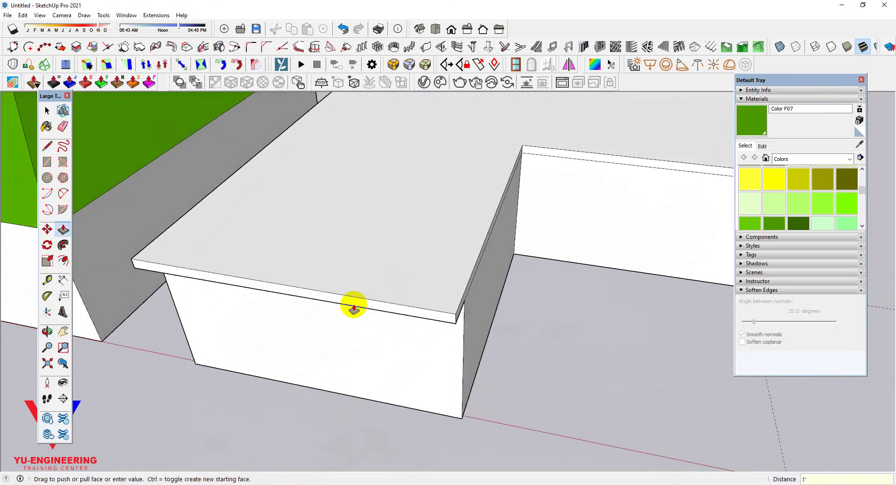
pyautogui.moveTo(352, 306)
pyautogui.mouseDown(button='middle')
pyautogui.moveTo(426, 236)
pyautogui.moveTo(632, 176)
pyautogui.mouseUp(button='middle')
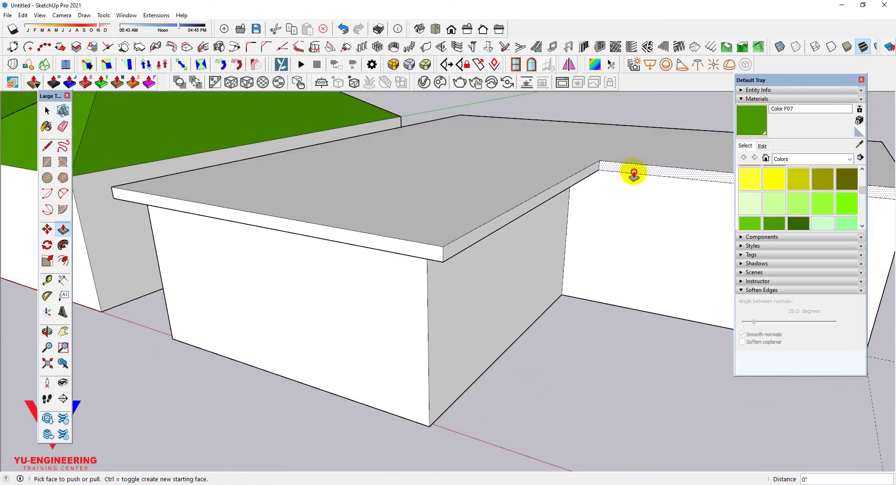
pyautogui.moveTo(410, 244)
pyautogui.mouseDown(button='middle')
pyautogui.moveTo(500, 250)
pyautogui.moveTo(413, 252)
pyautogui.moveTo(496, 276)
pyautogui.moveTo(332, 206)
pyautogui.moveTo(230, 240)
pyautogui.moveTo(416, 274)
pyautogui.moveTo(462, 242)
pyautogui.moveTo(684, 320)
pyautogui.moveTo(740, 296)
pyautogui.moveTo(644, 266)
pyautogui.moveTo(492, 362)
pyautogui.mouseUp(button='middle')
pyautogui.click(412, 252)
pyautogui.click(356, 213)
pyautogui.click(356, 213)
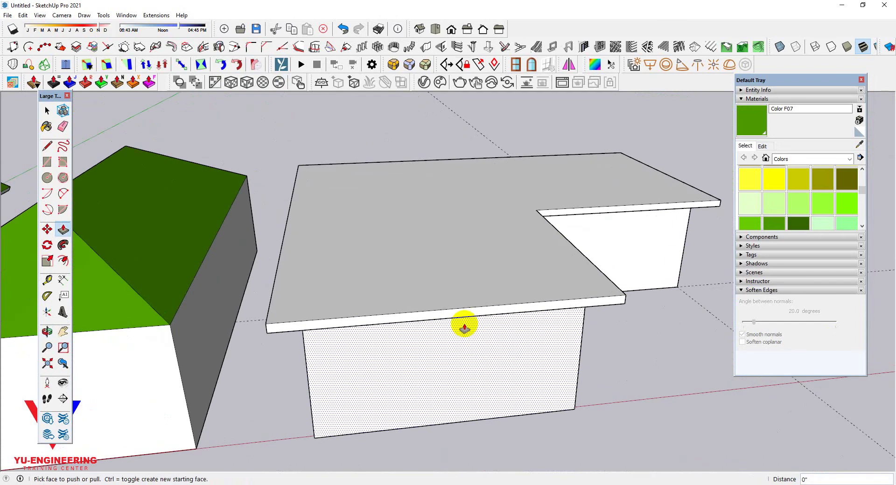
pyautogui.press('l')
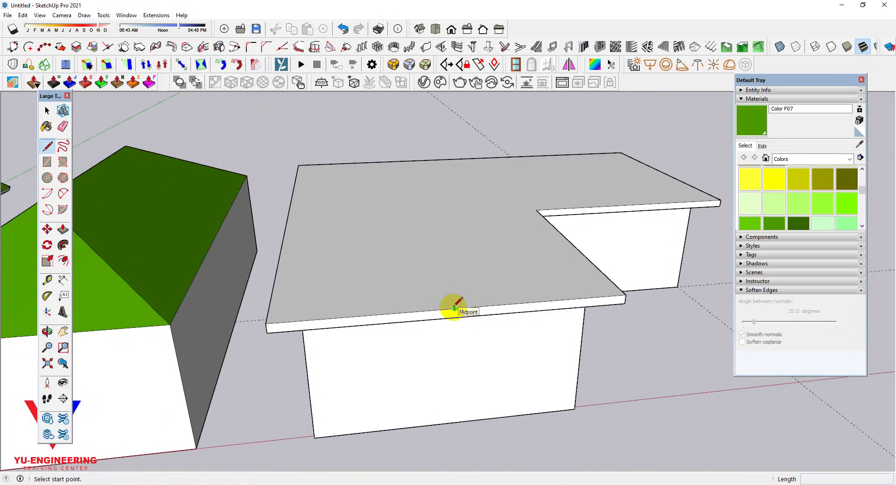
# Draw a 3' vertical line from the slab's front edge midpoint and close the triangle at the corner.
pyautogui.scroll(-1, 455, 308)
pyautogui.click(455, 308)
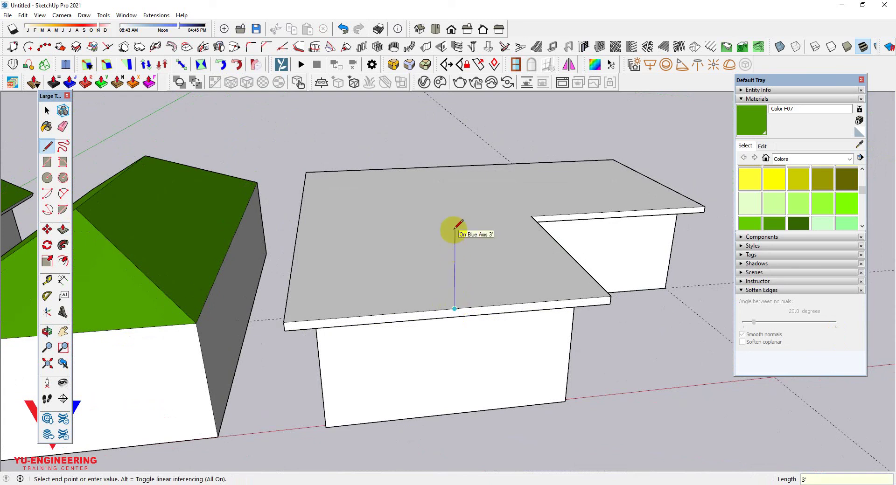
pyautogui.click(455, 228)
pyautogui.scroll(1, 282, 321)
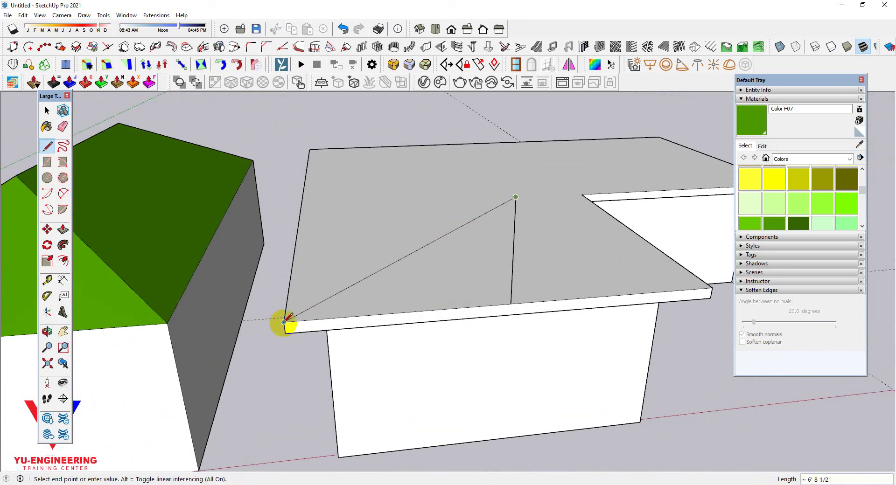
pyautogui.scroll(2, 284, 322)
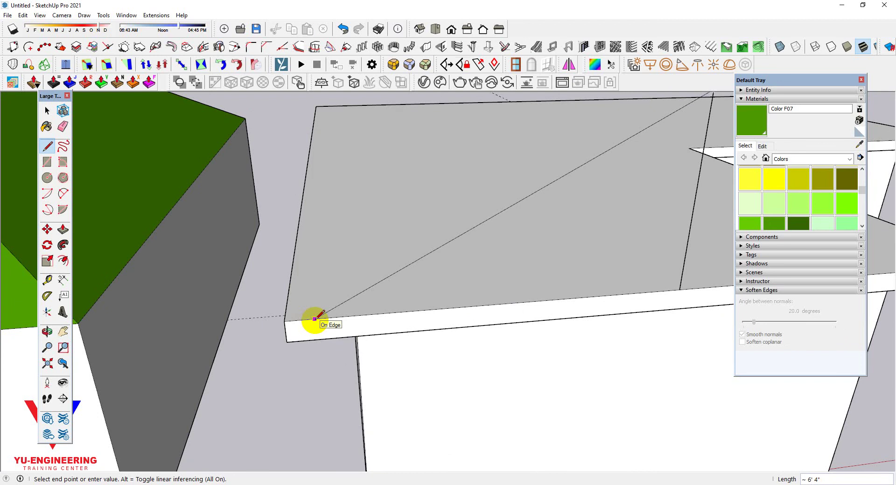
pyautogui.click(285, 320)
pyautogui.moveTo(286, 320)
pyautogui.mouseDown(button='middle')
pyautogui.moveTo(484, 306)
pyautogui.moveTo(381, 340)
pyautogui.mouseUp(button='middle')
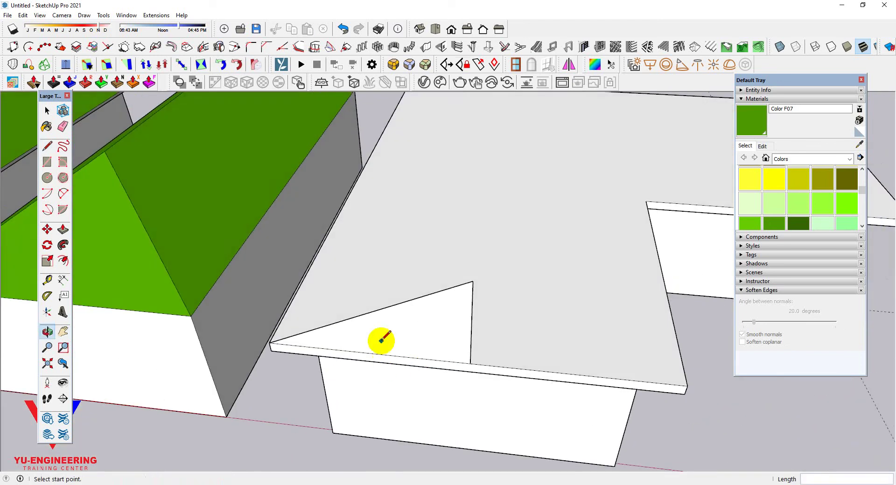
# Select the slab's top face as the sweep path.
pyautogui.press('space')
pyautogui.scroll(-2, 522, 275)
pyautogui.click(523, 276)
pyautogui.scroll(-2, 314, 257)
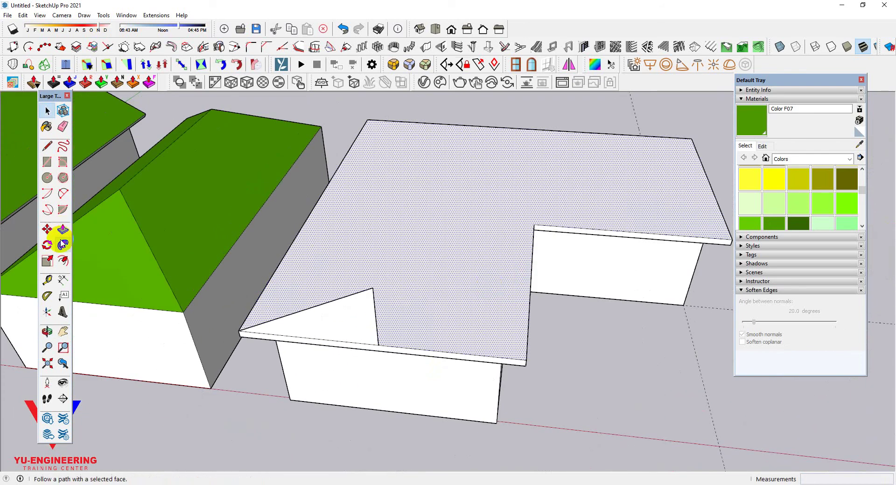
# Sweep the triangle around the slab top with Follow Me and inspect the L-shaped hip roof.
pyautogui.click(62, 243)
pyautogui.click(326, 336)
pyautogui.moveTo(300, 356); pyautogui.dragTo(479, 324, button='middle')
pyautogui.scroll(3, 341, 399)
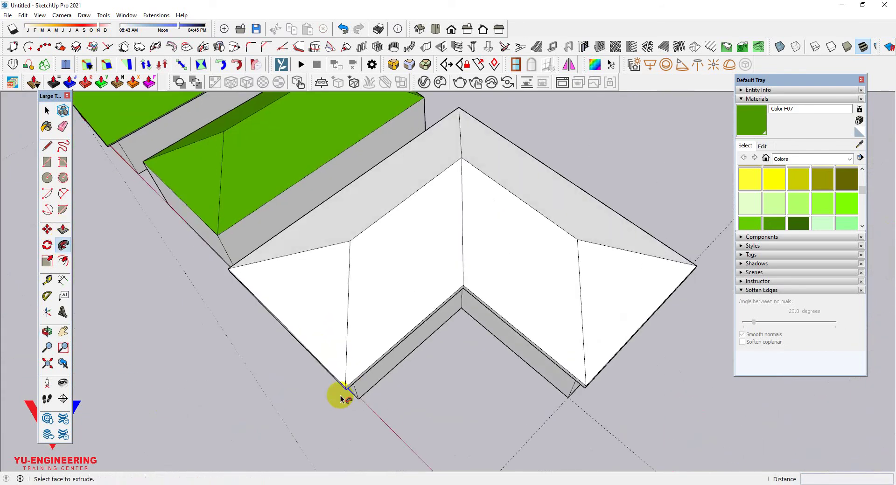
pyautogui.press('space')
pyautogui.scroll(-1, 340, 399)
pyautogui.moveTo(677, 314); pyautogui.dragTo(617, 219)
pyautogui.scroll(1, 570, 289)
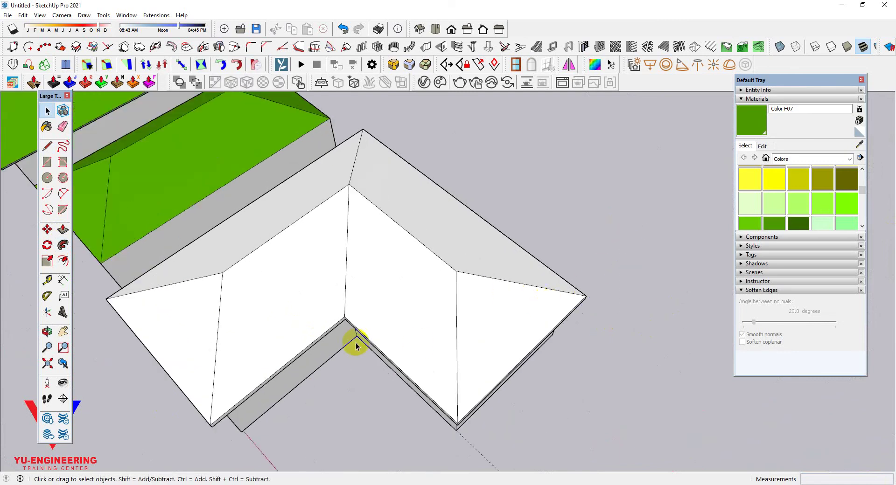
pyautogui.scroll(-3, 355, 346)
pyautogui.moveTo(356, 346)
pyautogui.mouseDown(button='middle')
pyautogui.moveTo(415, 182)
pyautogui.moveTo(226, 322)
pyautogui.moveTo(342, 287)
pyautogui.moveTo(312, 325)
pyautogui.mouseUp(button='middle')
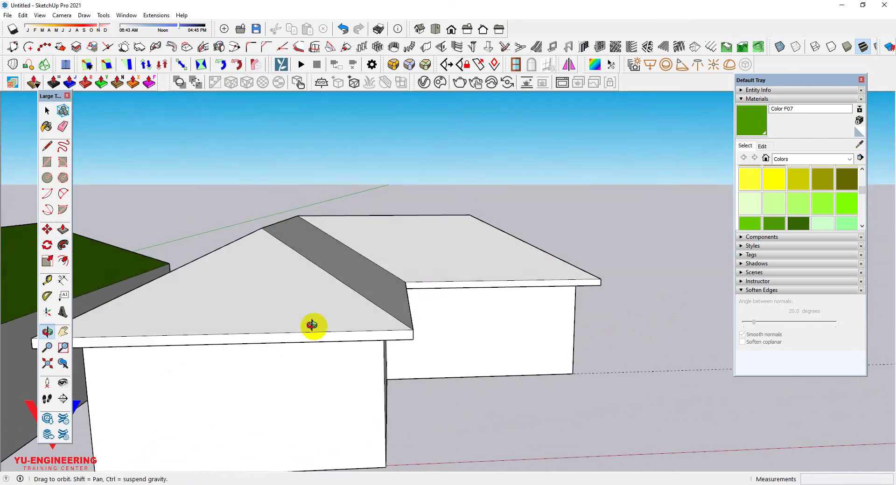
pyautogui.press('space')
pyautogui.moveTo(406, 304); pyautogui.dragTo(359, 380, button='middle')
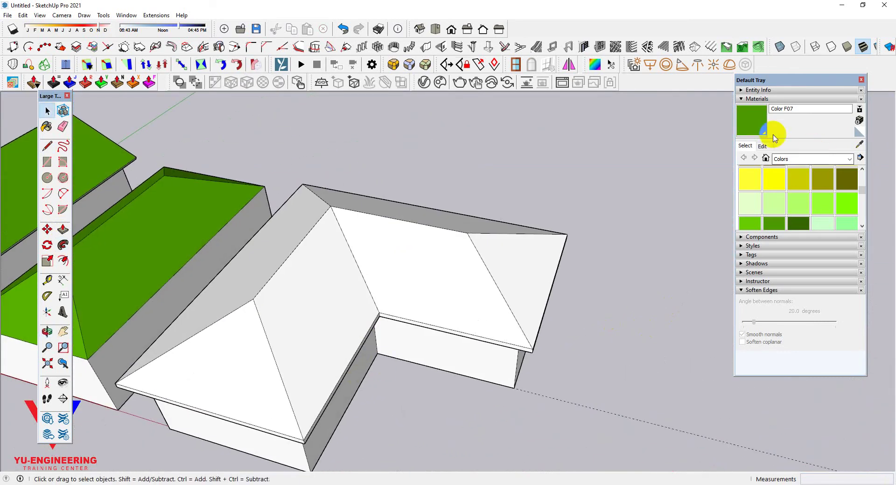
# Paint all six slopes of the L-shaped hip roof green.
pyautogui.click(756, 122)
pyautogui.click(479, 255)
pyautogui.click(488, 248)
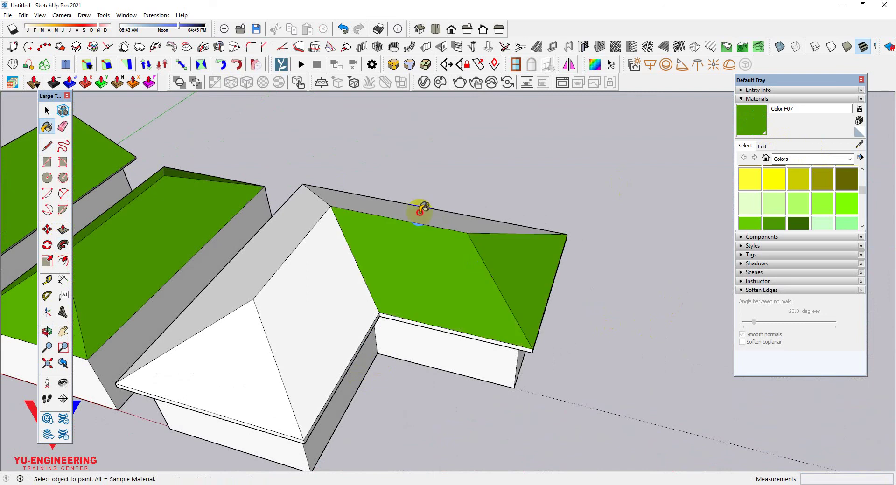
pyautogui.click(422, 208)
pyautogui.click(283, 234)
pyautogui.click(308, 271)
pyautogui.click(257, 336)
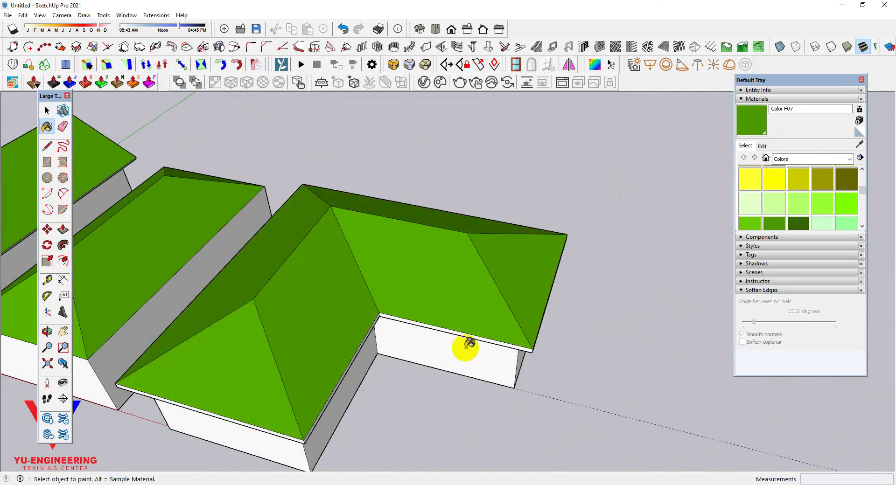
# Look over the painted roofs, then bring up the roof types presentation from the taskbar.
pyautogui.moveTo(469, 344)
pyautogui.mouseDown(button='middle')
pyautogui.moveTo(233, 395)
pyautogui.moveTo(194, 377)
pyautogui.moveTo(294, 279)
pyautogui.moveTo(514, 362)
pyautogui.moveTo(104, 359)
pyautogui.moveTo(568, 355)
pyautogui.mouseUp(button='middle')
pyautogui.scroll(3, 98, 356)
pyautogui.scroll(3, 144, 344)
pyautogui.scroll(3, 404, 320)
pyautogui.scroll(-3, 512, 344)
pyautogui.scroll(3, 382, 321)
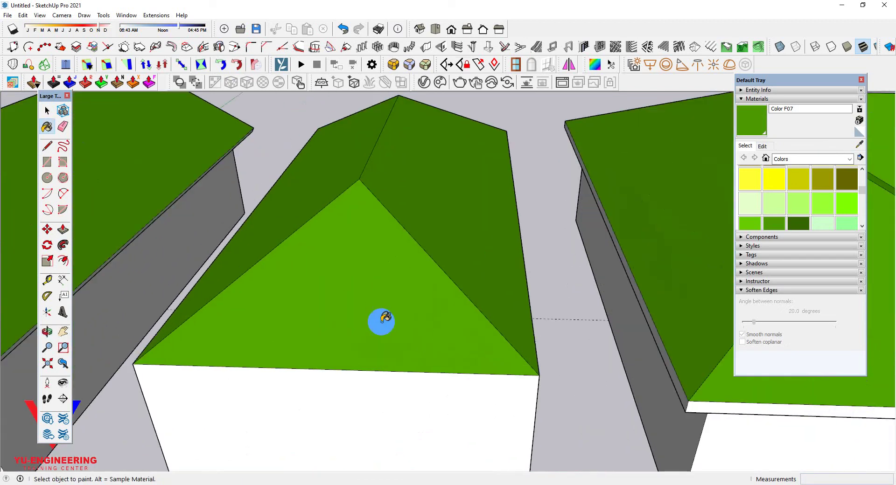
pyautogui.moveTo(381, 322)
pyautogui.mouseDown(button='middle')
pyautogui.moveTo(372, 283)
pyautogui.moveTo(340, 320)
pyautogui.mouseUp(button='middle')
pyautogui.scroll(-5, 296, 289)
pyautogui.scroll(4, 556, 302)
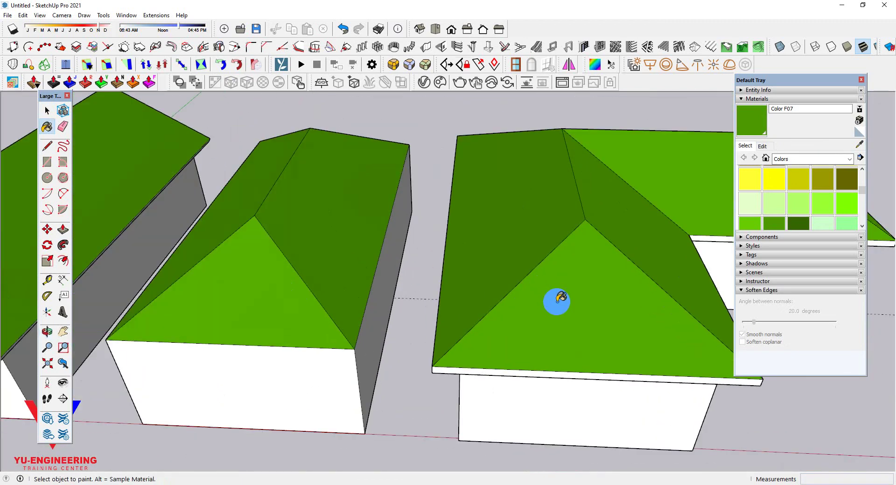
pyautogui.scroll(-5, 557, 302)
pyautogui.moveTo(555, 220); pyautogui.dragTo(562, 230, button='middle')
pyautogui.scroll(4, 259, 281)
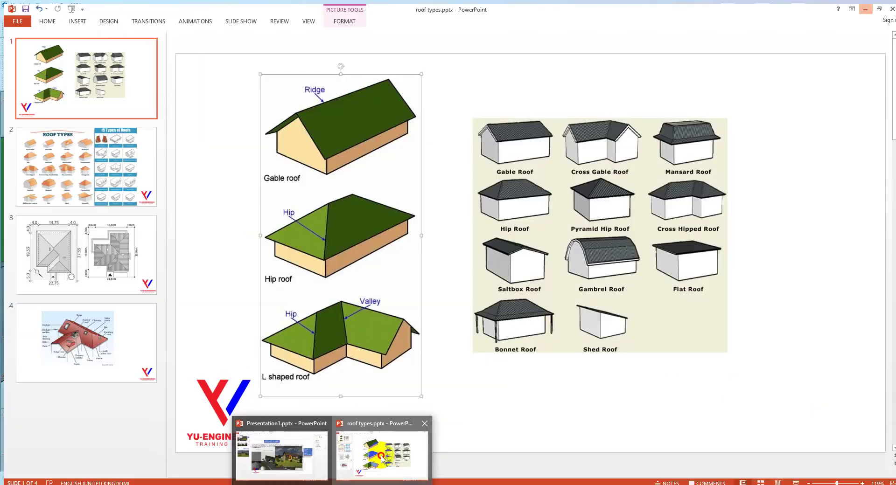
pyautogui.click(382, 452)
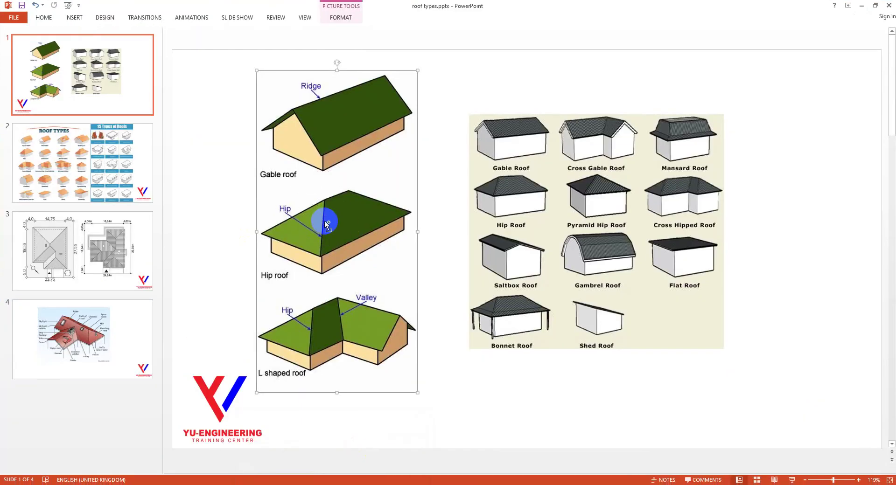
# Minimise PowerPoint and view the green-roofed houses from a lower angle in SketchUp.
pyautogui.click(865, 6)
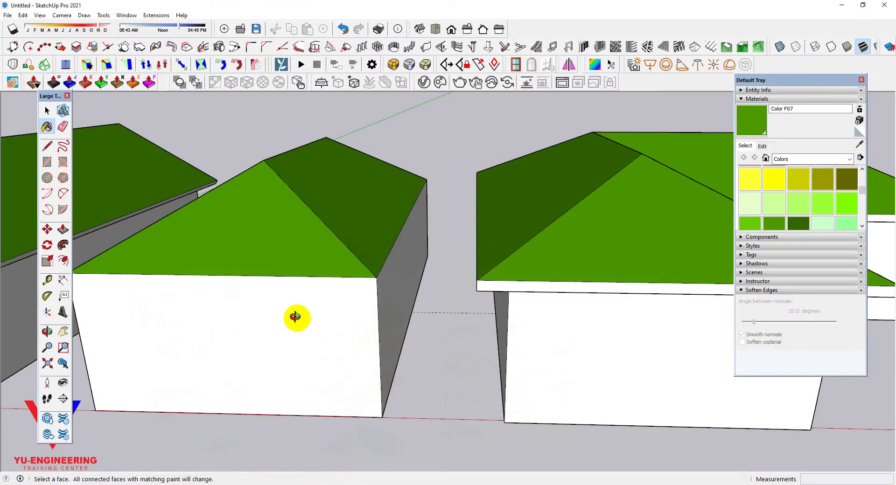
pyautogui.scroll(3, 303, 326)
pyautogui.scroll(-5, 314, 338)
pyautogui.moveTo(366, 315)
pyautogui.mouseDown(button='middle')
pyautogui.moveTo(440, 248)
pyautogui.moveTo(439, 264)
pyautogui.moveTo(399, 310)
pyautogui.moveTo(324, 379)
pyautogui.moveTo(244, 362)
pyautogui.moveTo(311, 263)
pyautogui.moveTo(286, 341)
pyautogui.mouseUp(button='middle')
pyautogui.scroll(-3, 260, 365)
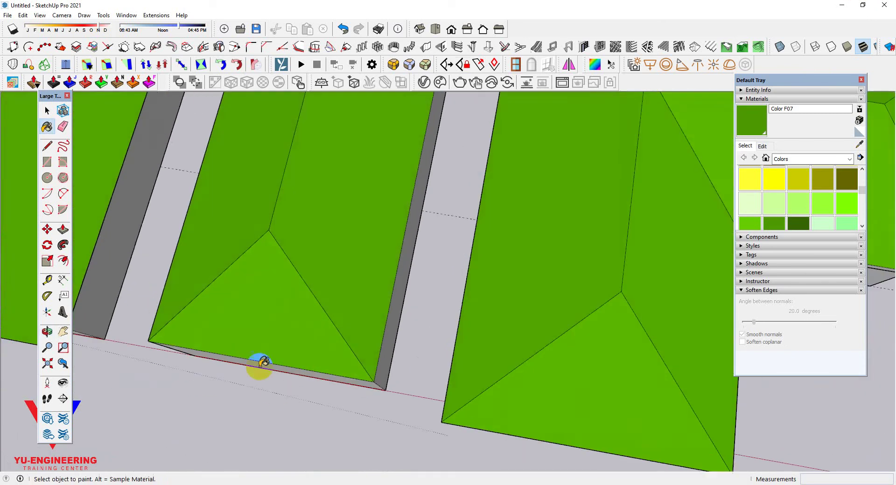
pyautogui.scroll(-3, 246, 310)
pyautogui.scroll(2, 548, 341)
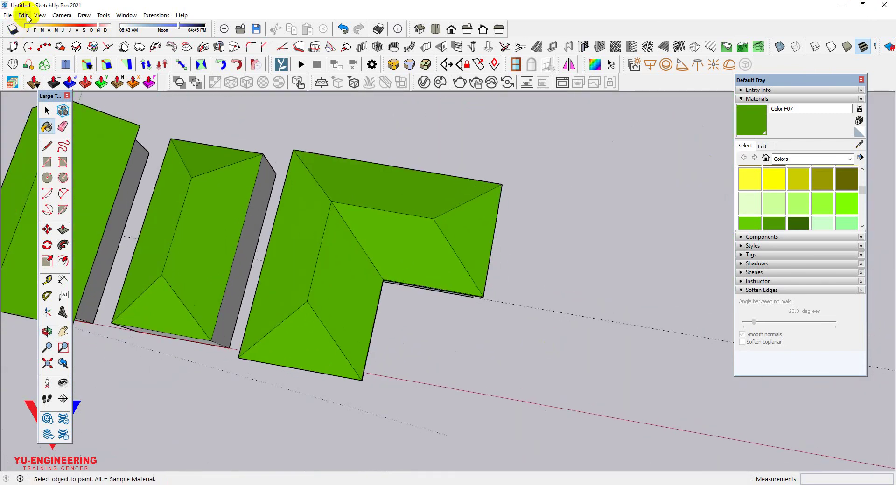
# Pick a command from the Edit menu while framing the empty ground beside the L-shaped house.
pyautogui.click(23, 16)
pyautogui.click(42, 91)
pyautogui.scroll(2, 555, 294)
pyautogui.scroll(-2, 264, 260)
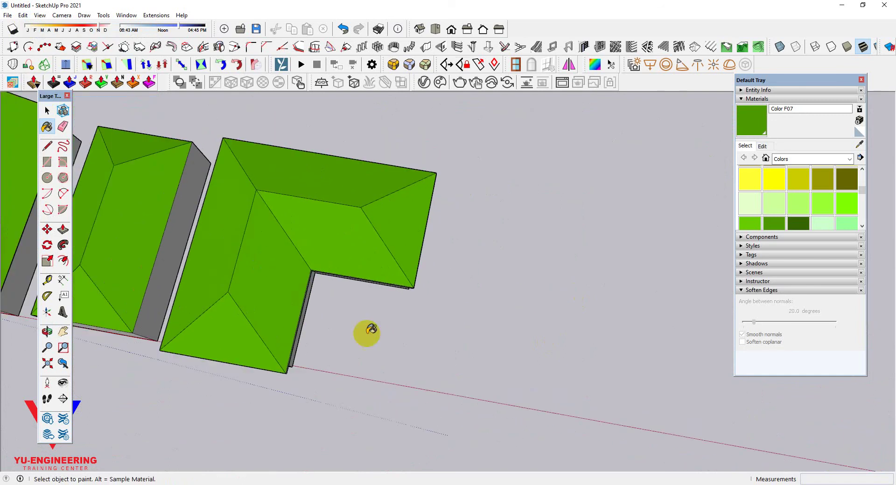
# Draw a rectangular footprint beside the L-shaped house and Push/Pull it up 5'.
pyautogui.press('r')
pyautogui.click(436, 390)
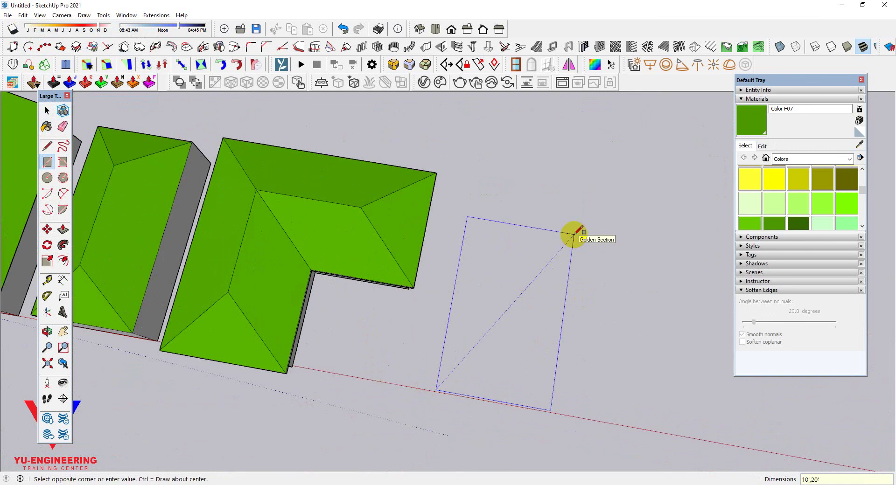
pyautogui.click(579, 229)
pyautogui.scroll(1, 530, 286)
pyautogui.press('p')
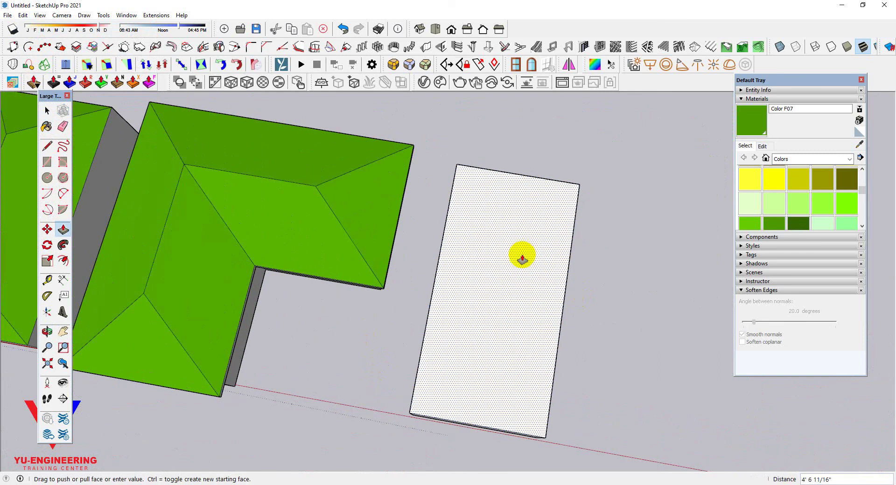
pyautogui.press('Return')
# Raise the box's top face 3" to form a slab.
pyautogui.moveTo(522, 259); pyautogui.dragTo(460, 104, button='middle')
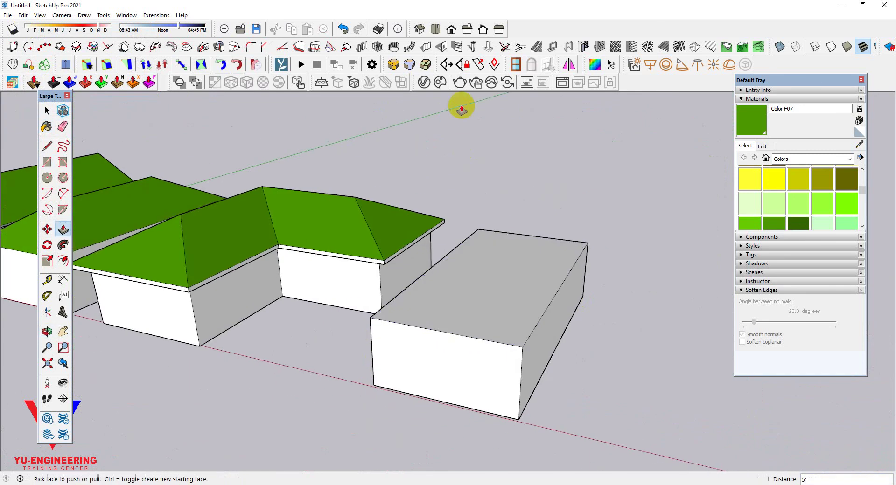
pyautogui.click(469, 310)
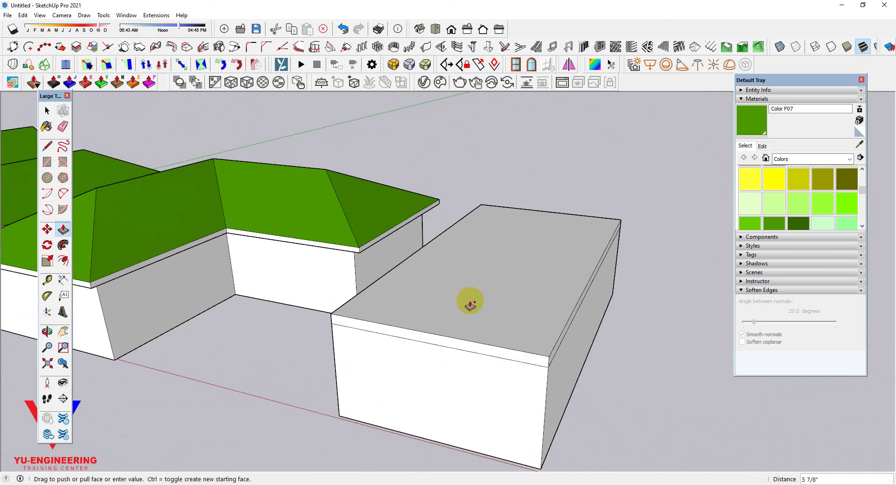
pyautogui.write('3')
pyautogui.press('Return')
pyautogui.scroll(1, 475, 336)
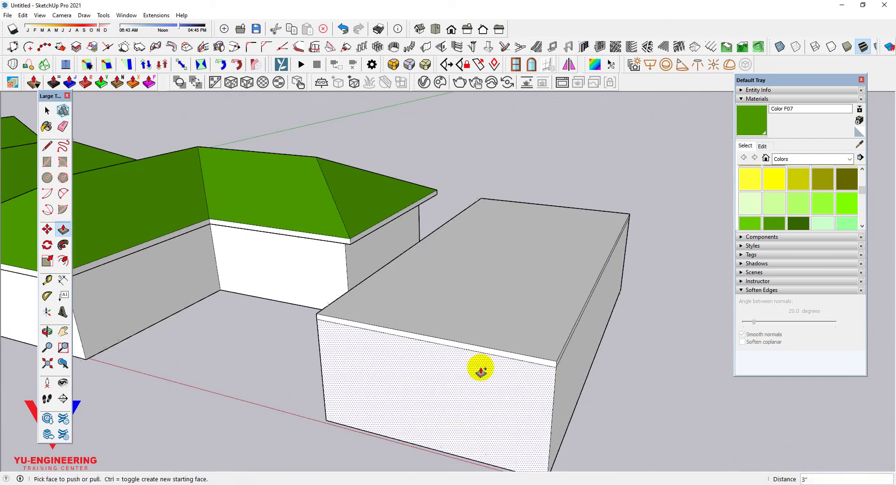
# Push the slab's front and side faces outward as equal overhangs.
pyautogui.moveTo(489, 353); pyautogui.dragTo(461, 369)
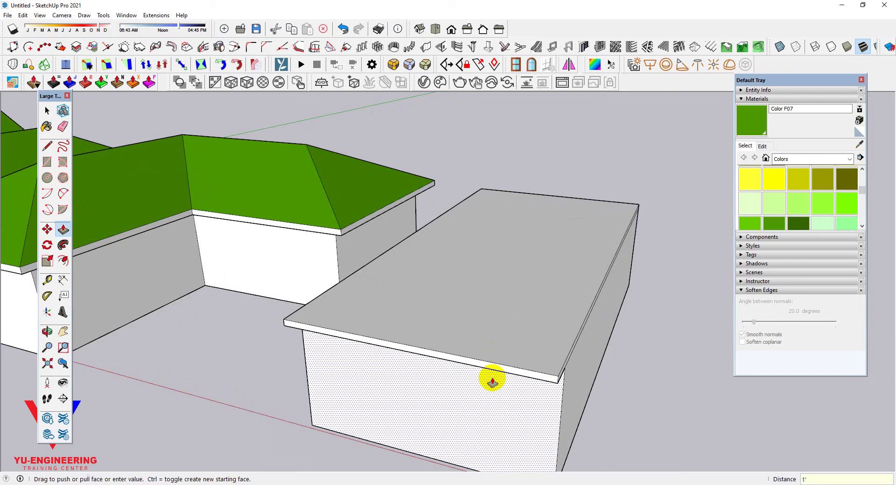
pyautogui.click(489, 375)
pyautogui.doubleClick(567, 364)
pyautogui.moveTo(567, 364)
pyautogui.mouseDown(button='middle')
pyautogui.moveTo(566, 340)
pyautogui.moveTo(516, 340)
pyautogui.moveTo(754, 354)
pyautogui.moveTo(708, 262)
pyautogui.moveTo(410, 381)
pyautogui.moveTo(785, 354)
pyautogui.moveTo(366, 306)
pyautogui.moveTo(300, 260)
pyautogui.moveTo(433, 317)
pyautogui.mouseUp(button='middle')
# Select the slab's top face, then draw a triangle rising from the front edge midpoint to the corner.
pyautogui.press('l')
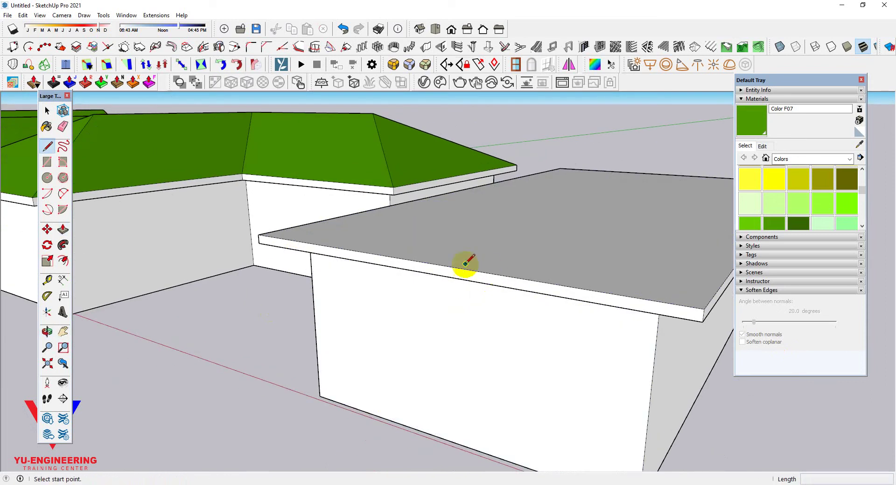
pyautogui.moveTo(446, 266); pyautogui.dragTo(429, 387, button='middle')
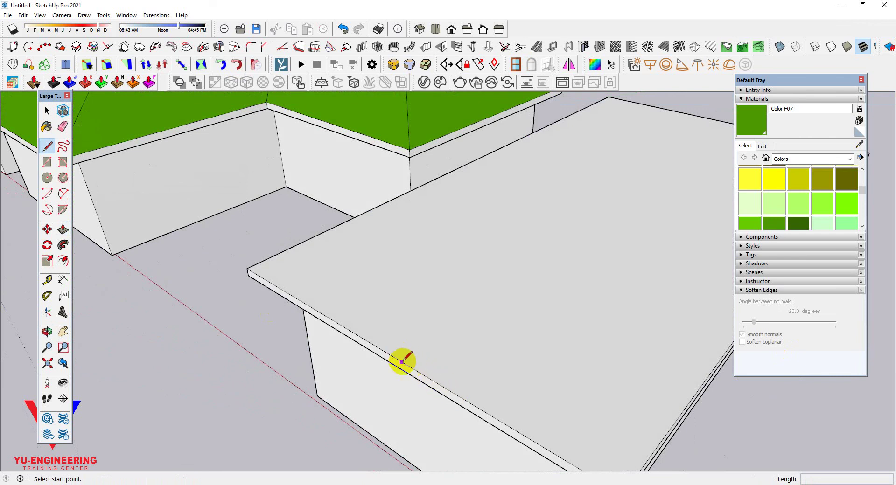
pyautogui.scroll(-5, 447, 388)
pyautogui.moveTo(447, 389)
pyautogui.mouseDown(button='middle')
pyautogui.moveTo(398, 316)
pyautogui.moveTo(592, 346)
pyautogui.mouseUp(button='middle')
pyautogui.press('space')
pyautogui.click(528, 354)
pyautogui.press('l')
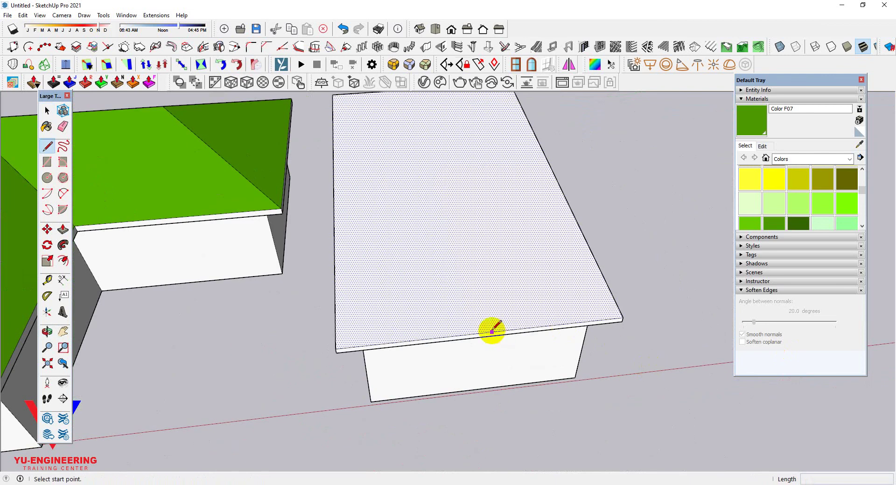
pyautogui.click(482, 333)
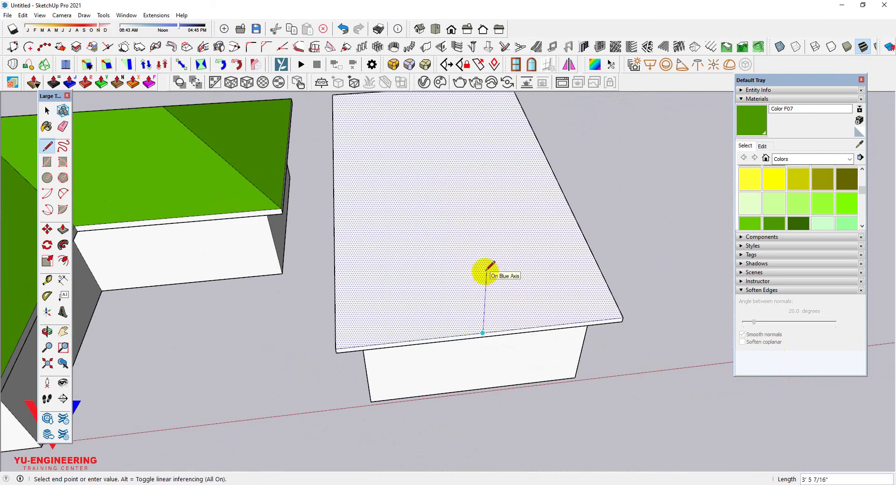
pyautogui.click(336, 349)
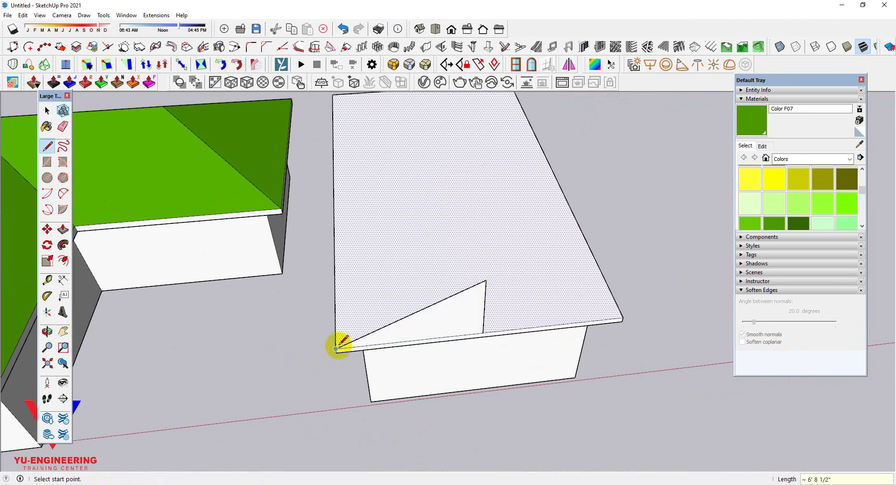
pyautogui.press('space')
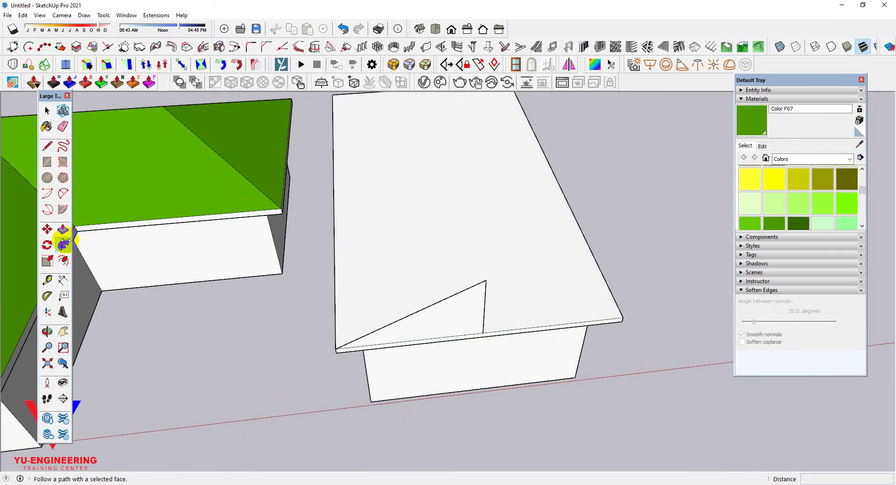
# Sweep the triangle around the slab's top face with Follow Me into a hip roof.
pyautogui.click(63, 245)
pyautogui.click(470, 314)
pyautogui.moveTo(451, 362)
pyautogui.mouseDown(button='middle')
pyautogui.moveTo(346, 186)
pyautogui.moveTo(426, 320)
pyautogui.mouseUp(button='middle')
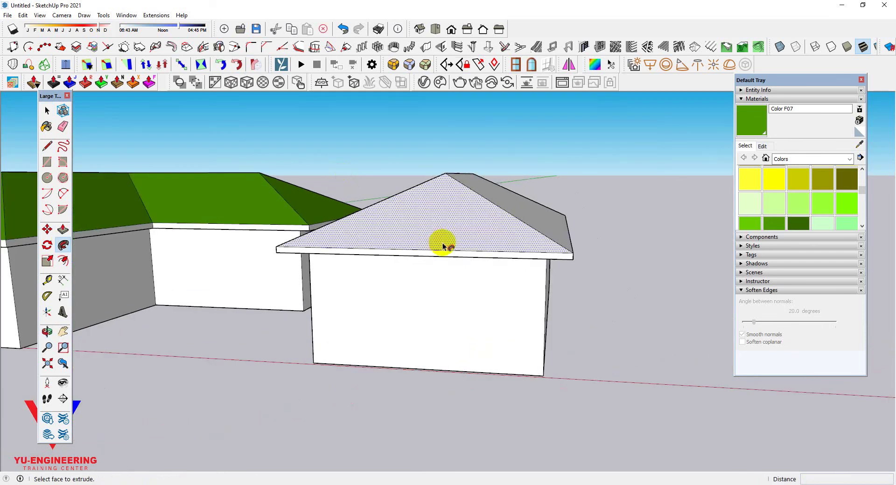
# Paint the new hip roof's right, front and left faces green with Color F07.
pyautogui.press('b')
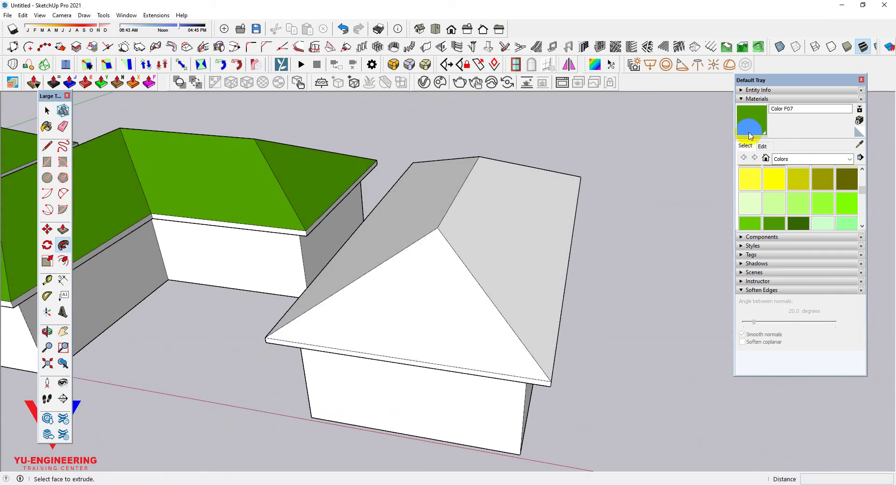
pyautogui.click(506, 214)
pyautogui.click(415, 283)
pyautogui.click(411, 213)
pyautogui.moveTo(481, 237)
pyautogui.mouseDown(button='middle')
pyautogui.moveTo(529, 240)
pyautogui.moveTo(500, 194)
pyautogui.moveTo(344, 208)
pyautogui.mouseUp(button='middle')
pyautogui.scroll(-3, 547, 240)
pyautogui.moveTo(547, 241)
pyautogui.mouseDown(button='middle')
pyautogui.moveTo(268, 325)
pyautogui.moveTo(196, 276)
pyautogui.moveTo(336, 164)
pyautogui.moveTo(343, 181)
pyautogui.moveTo(334, 230)
pyautogui.moveTo(444, 264)
pyautogui.moveTo(431, 396)
pyautogui.moveTo(108, 419)
pyautogui.moveTo(236, 347)
pyautogui.moveTo(118, 381)
pyautogui.mouseUp(button='middle')
pyautogui.scroll(-3, 448, 259)
pyautogui.scroll(-3, 444, 372)
pyautogui.scroll(2, 270, 310)
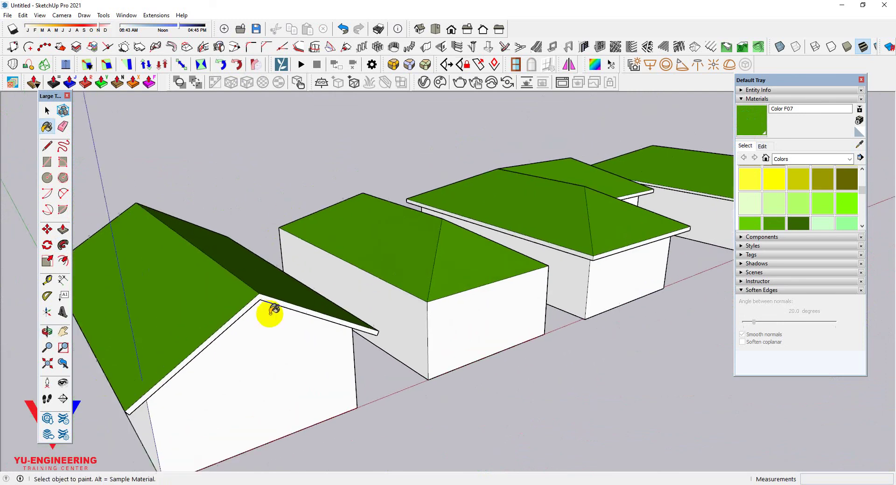
pyautogui.scroll(2, 270, 309)
pyautogui.moveTo(270, 309)
pyautogui.mouseDown(button='middle')
pyautogui.moveTo(296, 242)
pyautogui.moveTo(293, 258)
pyautogui.mouseUp(button='middle')
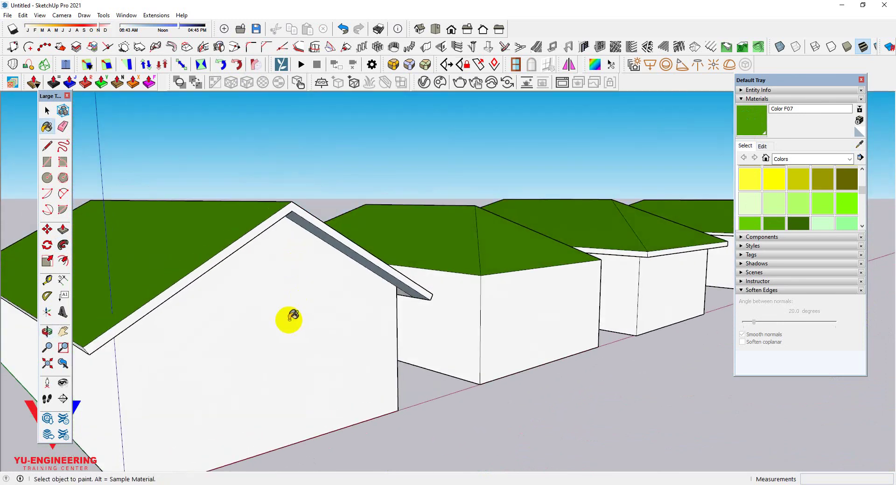
pyautogui.moveTo(290, 315)
pyautogui.keyDown('shift'); pyautogui.mouseDown(button='middle')
pyautogui.moveTo(320, 298)
pyautogui.moveTo(307, 282)
pyautogui.moveTo(256, 292)
pyautogui.mouseUp(button='middle'); pyautogui.keyUp('shift')
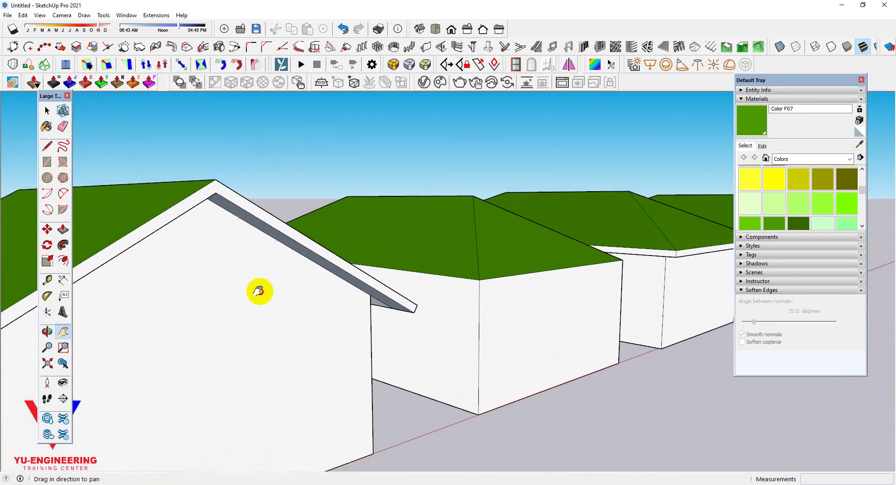
pyautogui.moveTo(539, 280)
pyautogui.keyDown('shift'); pyautogui.mouseDown(button='middle')
pyautogui.moveTo(485, 307)
pyautogui.moveTo(303, 321)
pyautogui.mouseUp(button='middle'); pyautogui.keyUp('shift')
pyautogui.scroll(-2, 536, 282)
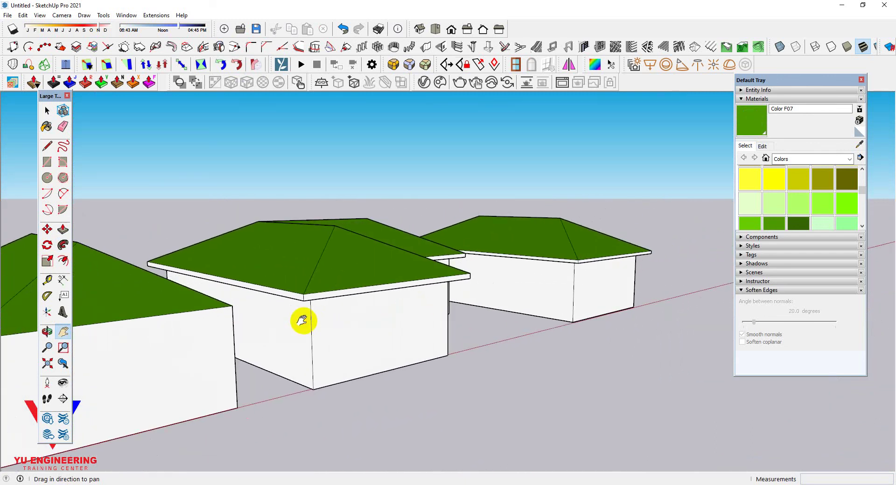
pyautogui.moveTo(397, 318)
pyautogui.keyDown('shift'); pyautogui.mouseDown(button='middle')
pyautogui.moveTo(454, 320)
pyautogui.moveTo(380, 330)
pyautogui.moveTo(294, 303)
pyautogui.moveTo(290, 334)
pyautogui.moveTo(580, 286)
pyautogui.moveTo(512, 306)
pyautogui.moveTo(531, 303)
pyautogui.moveTo(326, 310)
pyautogui.mouseUp(button='middle'); pyautogui.keyUp('shift')
pyautogui.keyDown('shift'); pyautogui.moveTo(458, 302); pyautogui.dragTo(546, 290, button='middle'); pyautogui.keyUp('shift')
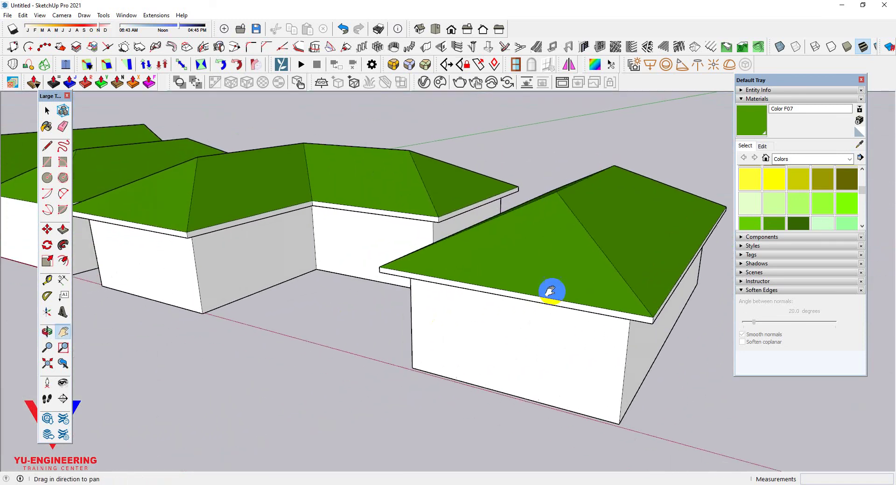
pyautogui.moveTo(390, 287)
pyautogui.keyDown('shift'); pyautogui.mouseDown(button='middle')
pyautogui.moveTo(390, 314)
pyautogui.moveTo(450, 270)
pyautogui.moveTo(458, 308)
pyautogui.moveTo(523, 330)
pyautogui.moveTo(336, 226)
pyautogui.moveTo(474, 152)
pyautogui.moveTo(466, 275)
pyautogui.moveTo(529, 230)
pyautogui.mouseUp(button='middle'); pyautogui.keyUp('shift')
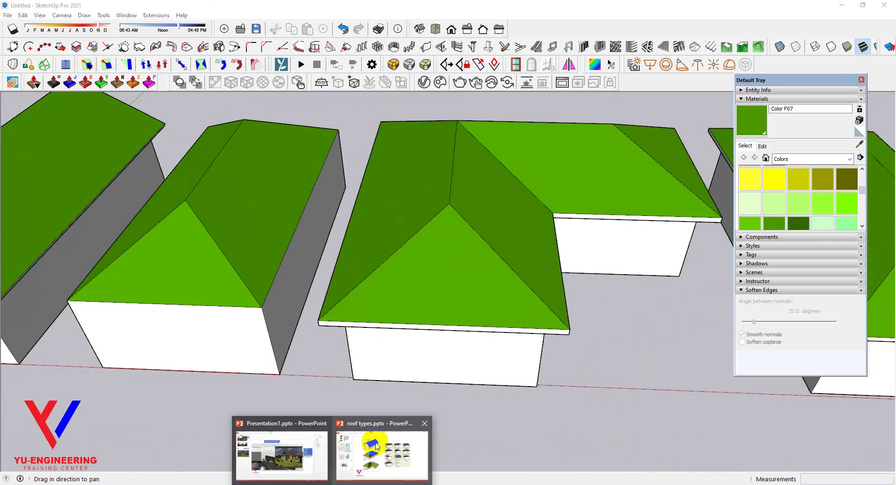
# Bring back roof types.pptx and step through the chart, roof plan and roof anatomy slides.
pyautogui.click(383, 455)
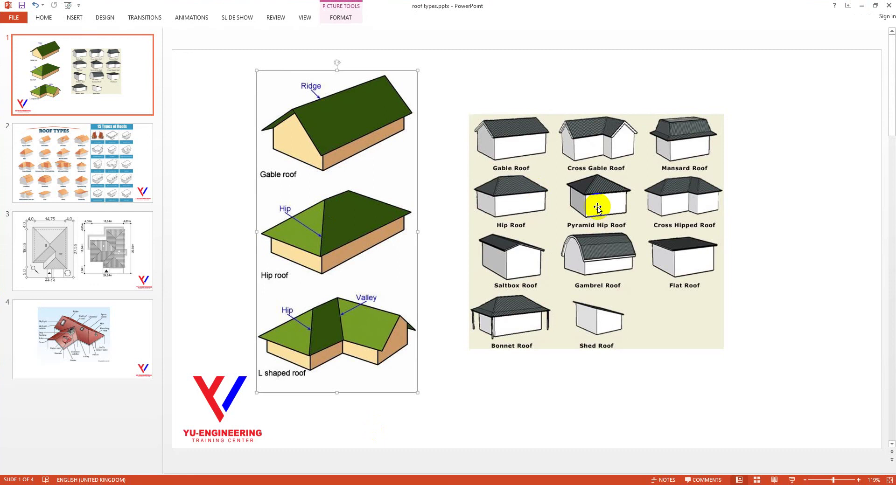
pyautogui.click(103, 186)
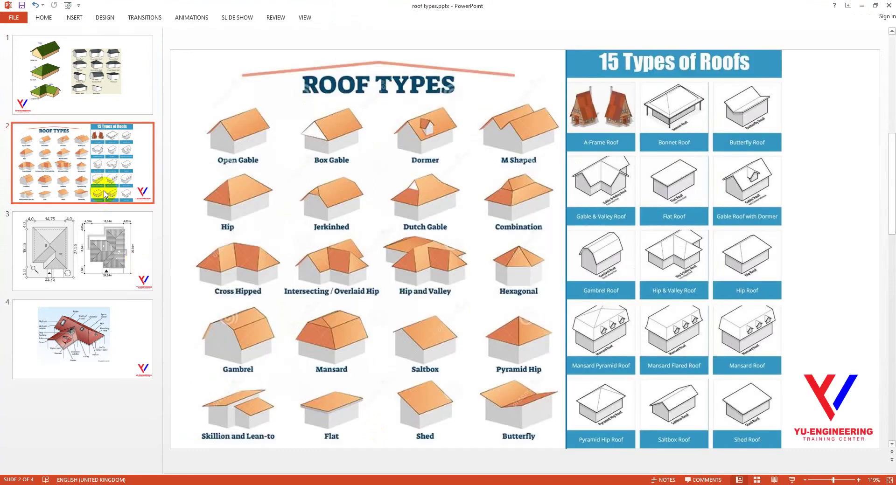
pyautogui.click(93, 246)
pyautogui.click(92, 300)
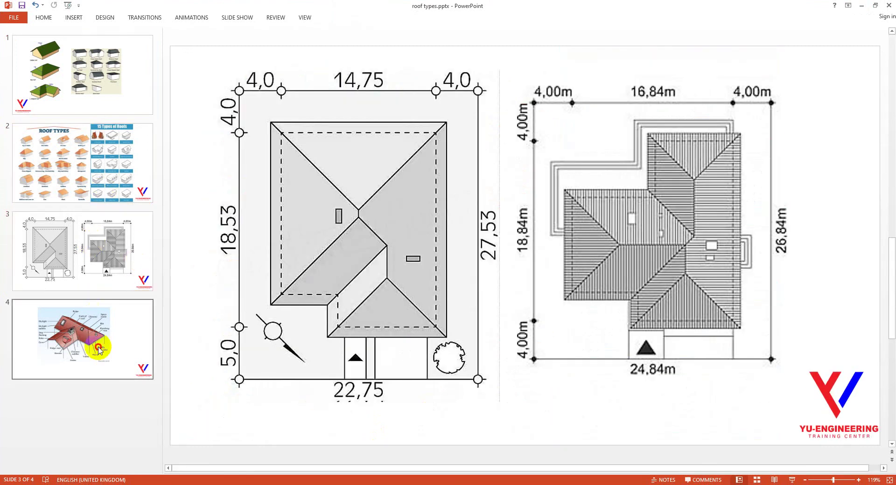